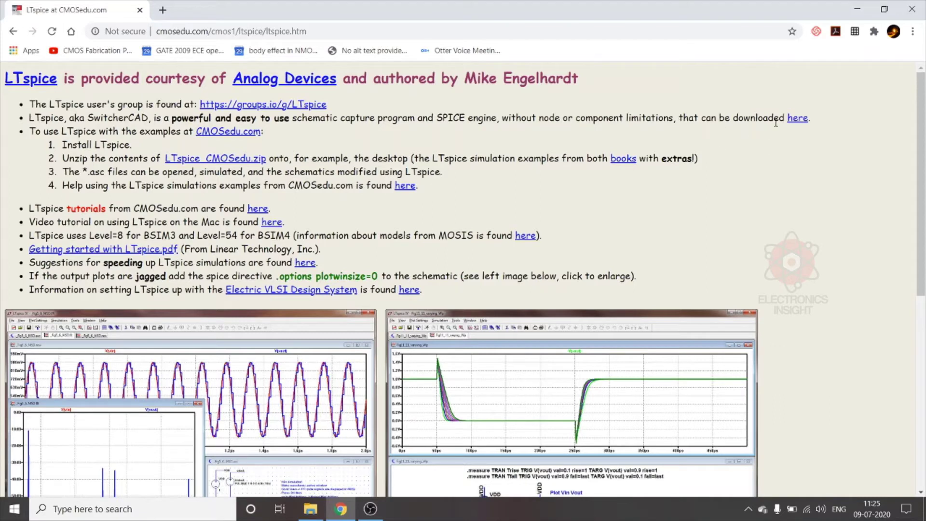
# Go to the Analog Devices LTspice page through the CMOSedu download link and download LTspice for Windows 7, 8 and 10.
pyautogui.click(802, 119)
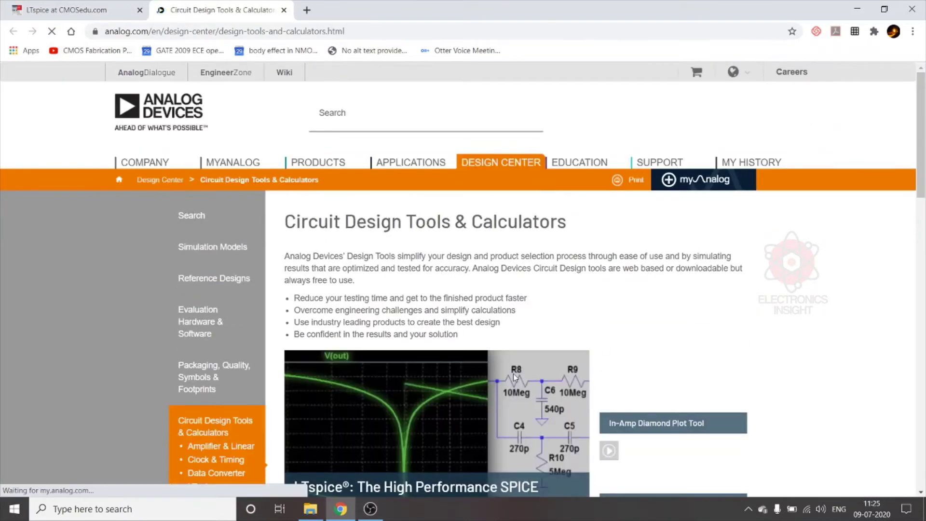
pyautogui.scroll(-6, 514, 378)
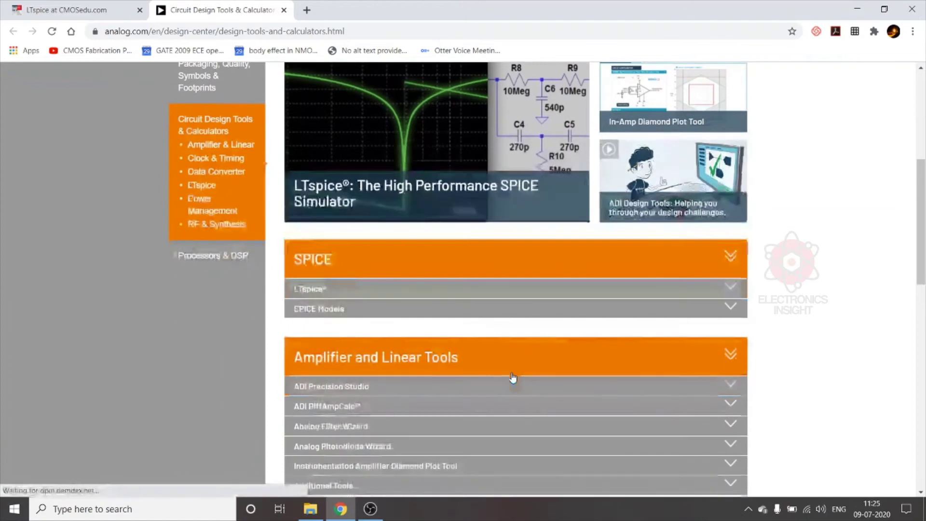
pyautogui.click(599, 296)
pyautogui.scroll(-6, 601, 288)
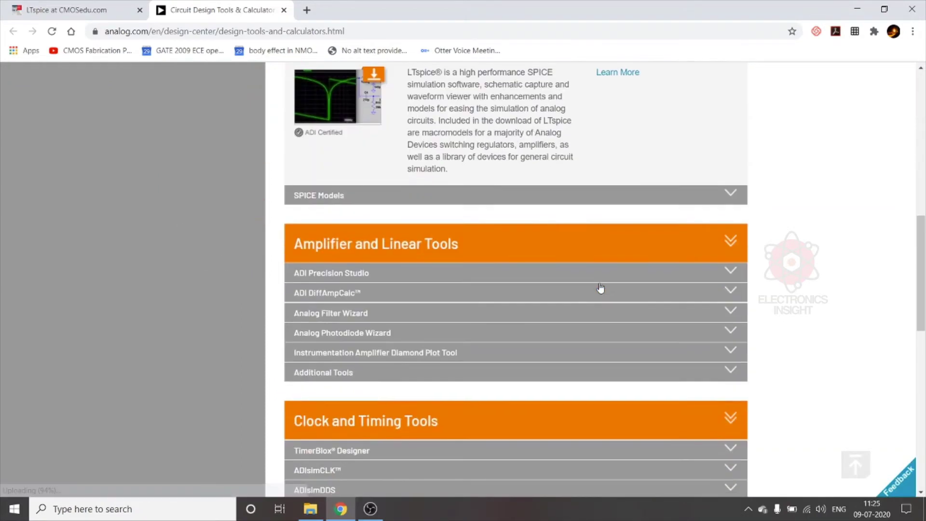
pyautogui.scroll(1, 558, 283)
pyautogui.click(376, 140)
pyautogui.scroll(-7, 703, 343)
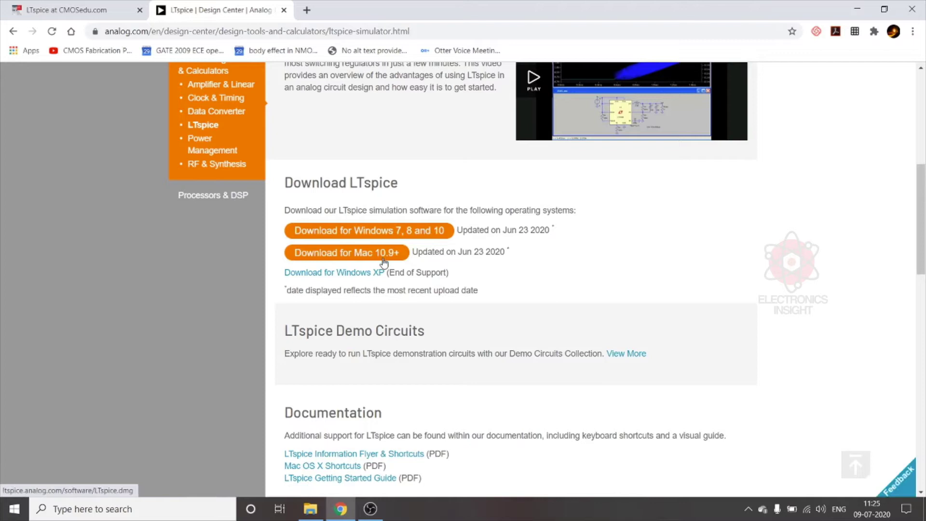
pyautogui.click(388, 232)
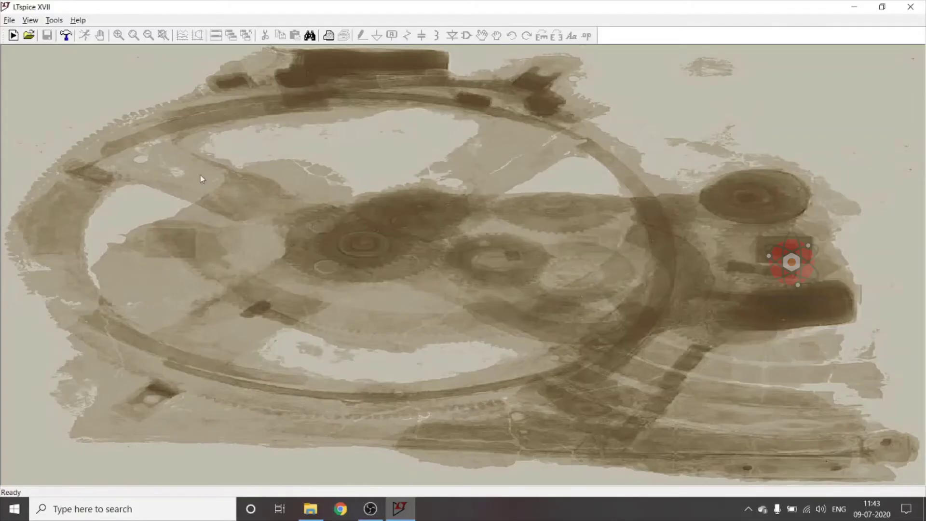
# Create a new blank schematic.
pyautogui.click(12, 20)
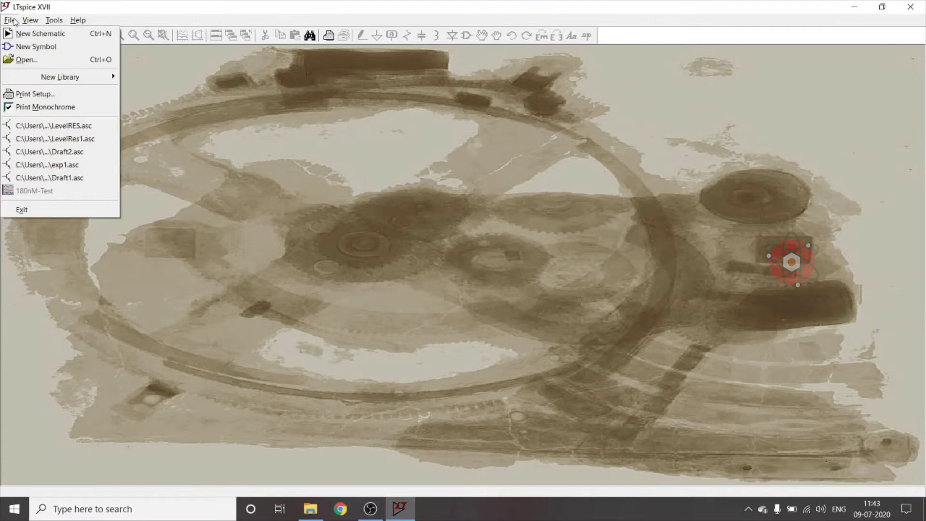
pyautogui.click(22, 36)
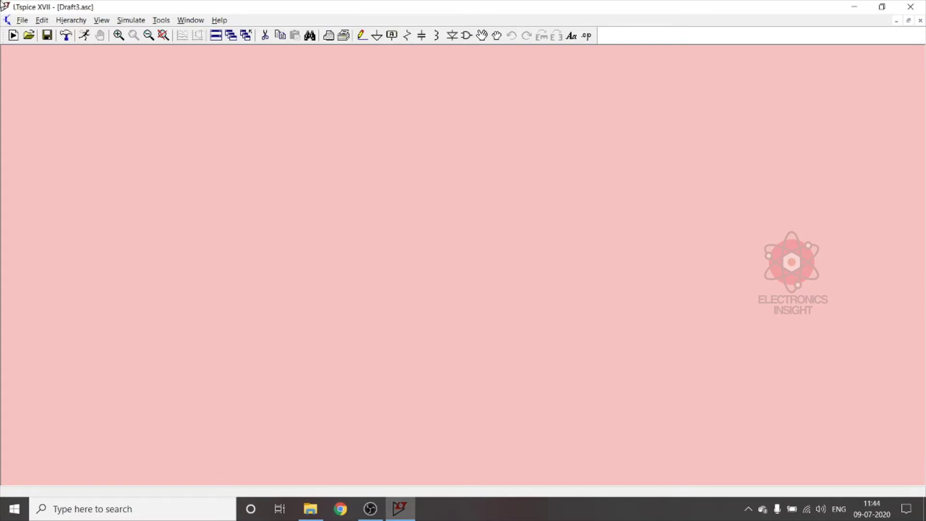
pyautogui.click(21, 21)
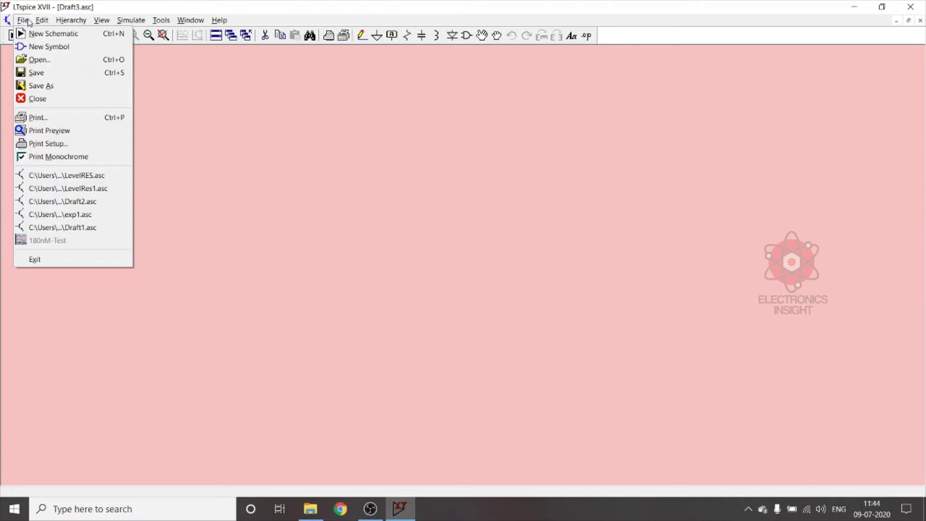
pyautogui.moveTo(43, 22)
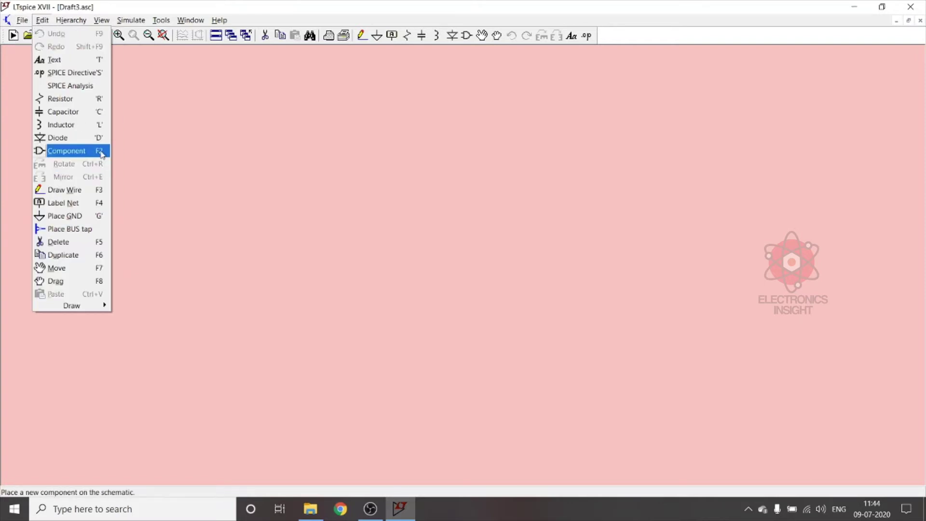
# Place one nmos4 transistor with an explicit substrate connection near the middle of the schematic, rotated 90 degrees so its gate faces up.
pyautogui.click(466, 36)
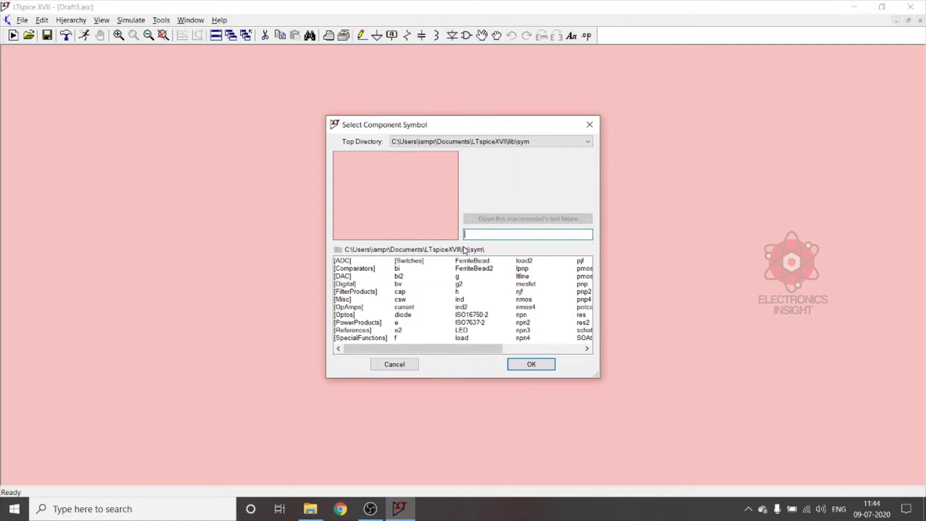
pyautogui.write('nmos')
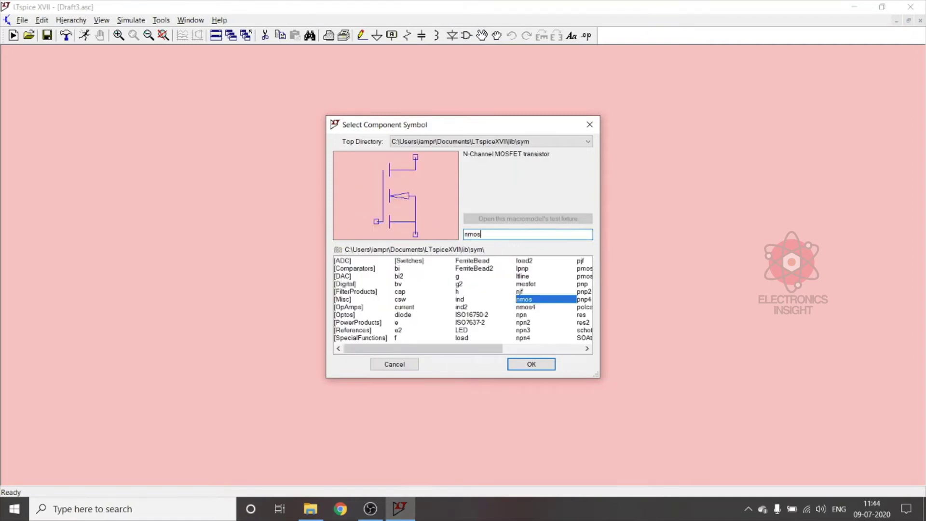
pyautogui.click(526, 307)
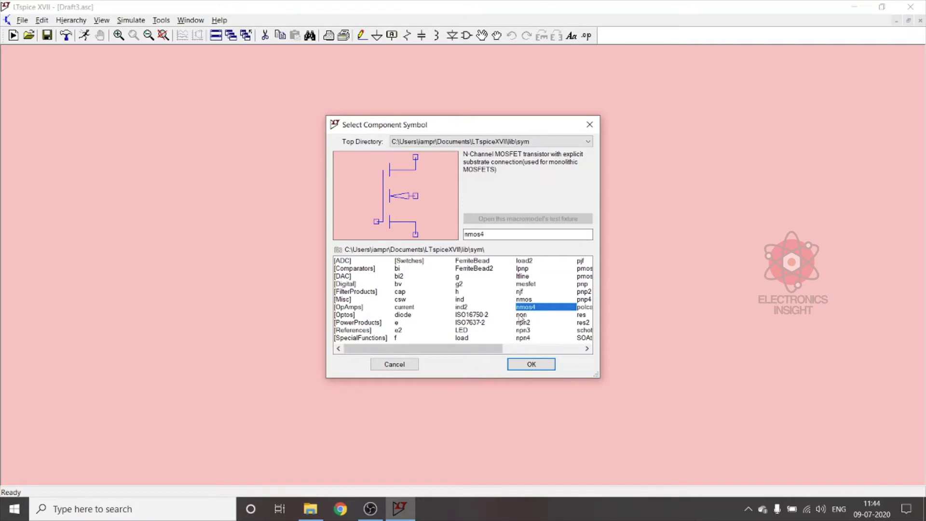
pyautogui.click(524, 300)
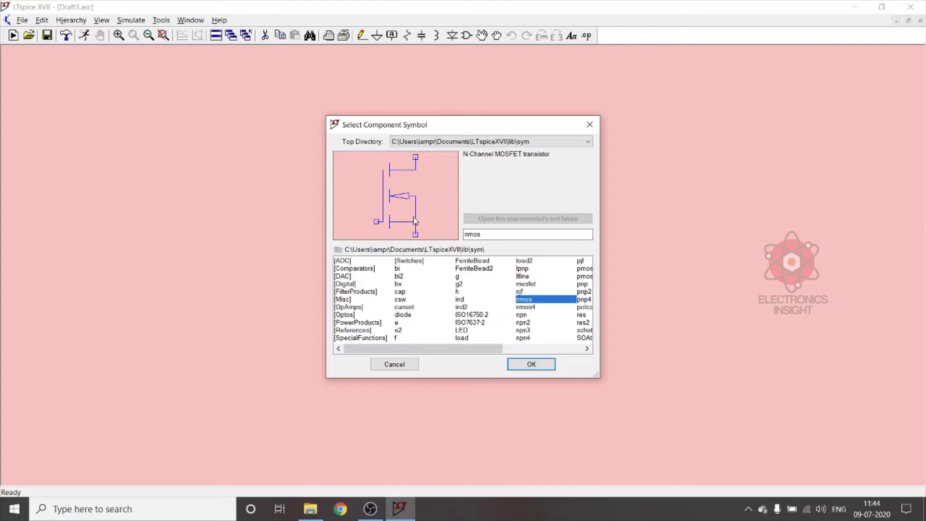
pyautogui.click(526, 307)
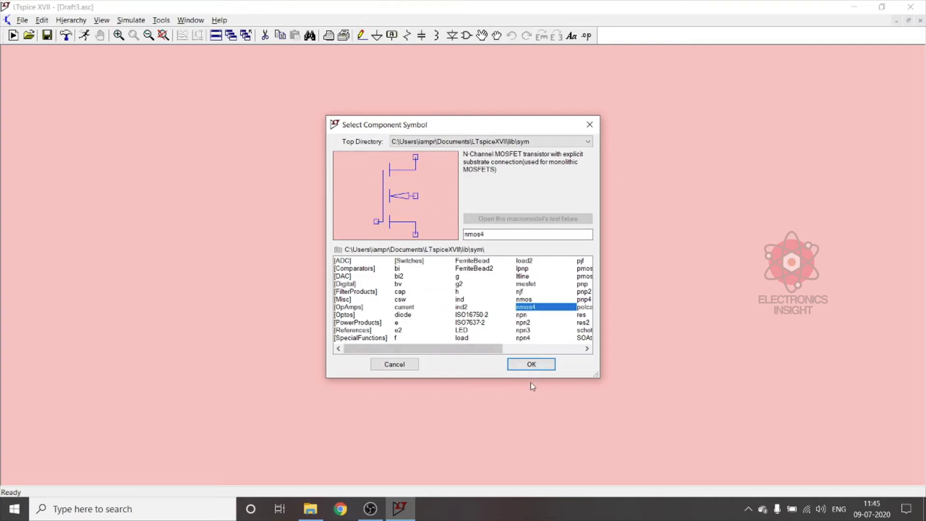
pyautogui.click(531, 364)
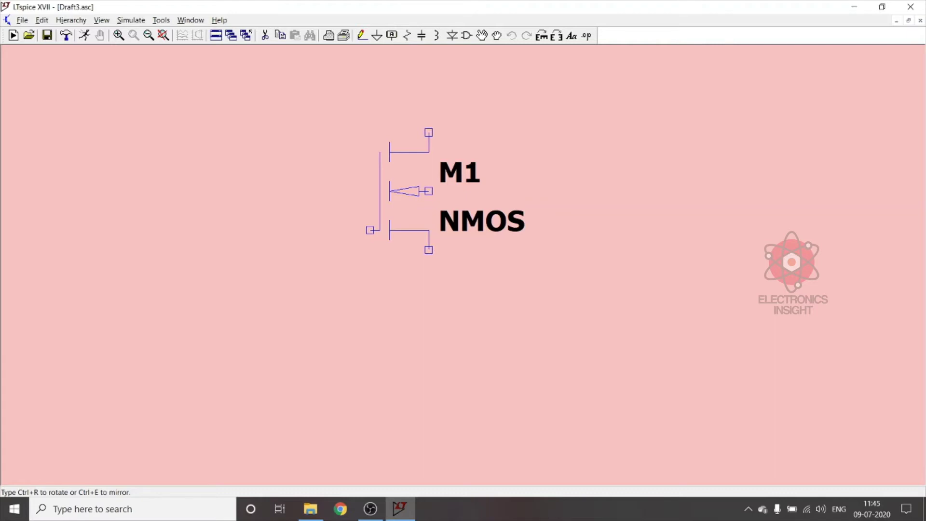
pyautogui.hotkey('ctrl', 'r')
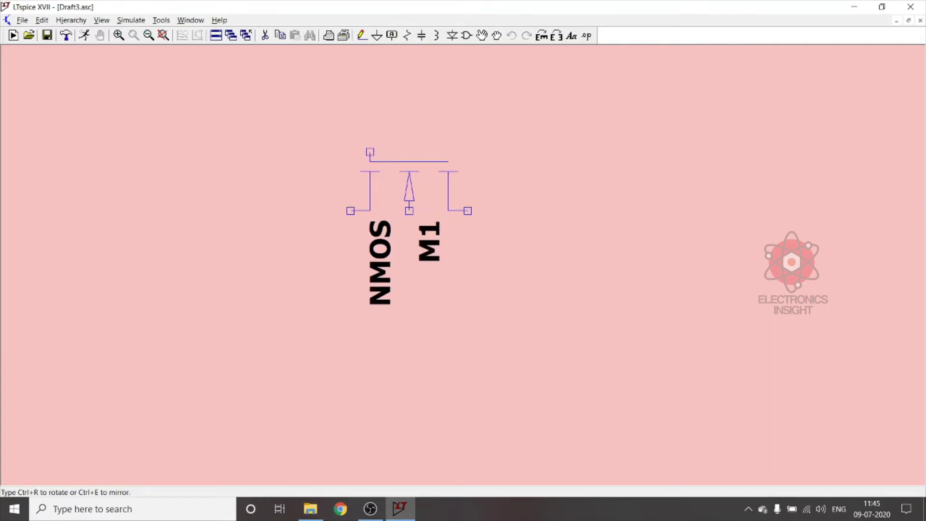
pyautogui.click(487, 190)
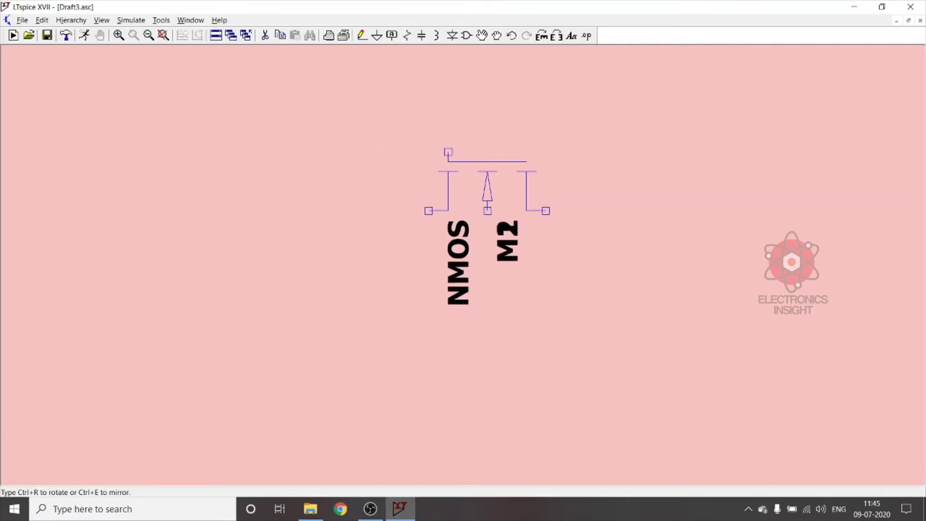
pyautogui.press('Escape')
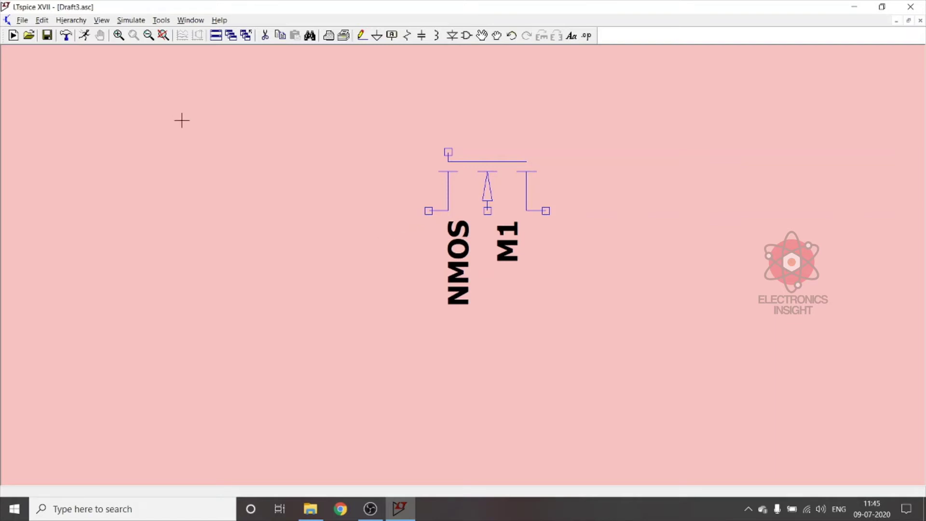
# Place two voltage sources, one above the other, to the left of the NMOS transistor.
pyautogui.click(467, 36)
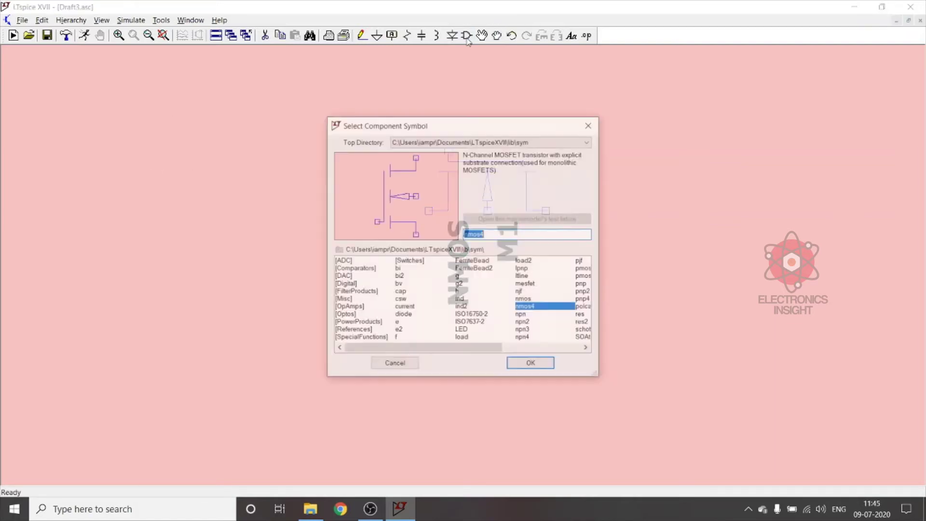
pyautogui.write('voltag')
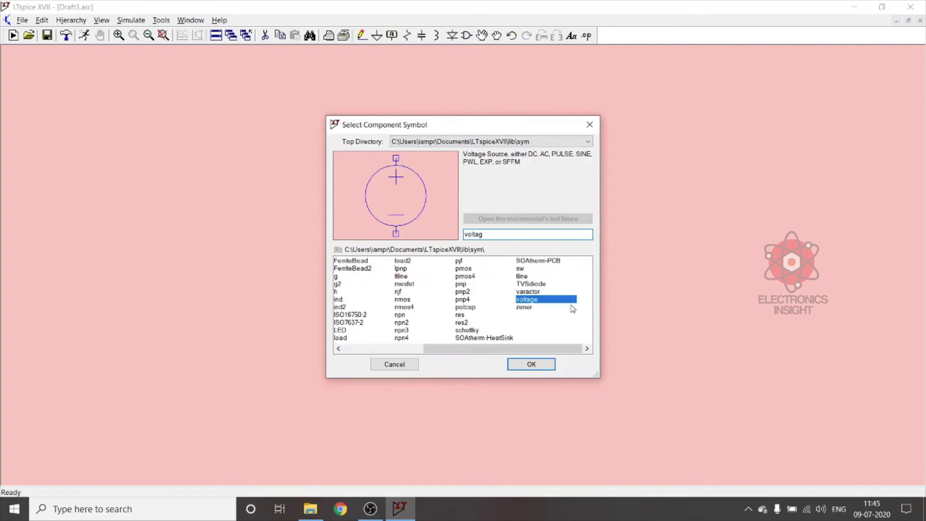
pyautogui.write('e')
pyautogui.click(530, 365)
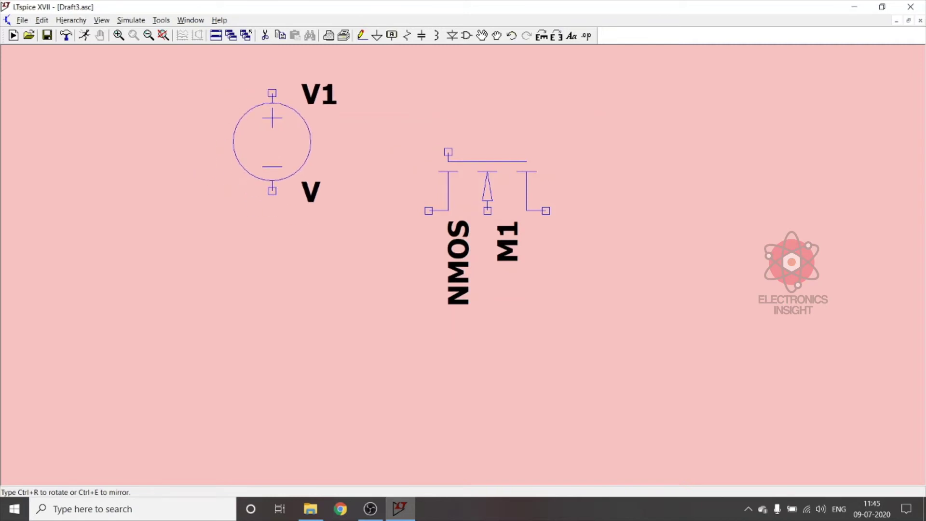
pyautogui.click(292, 142)
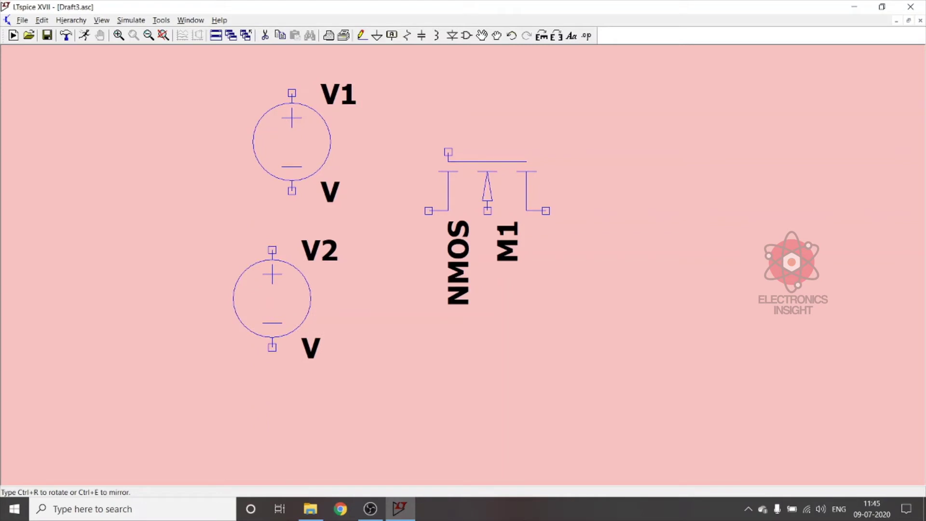
pyautogui.click(290, 305)
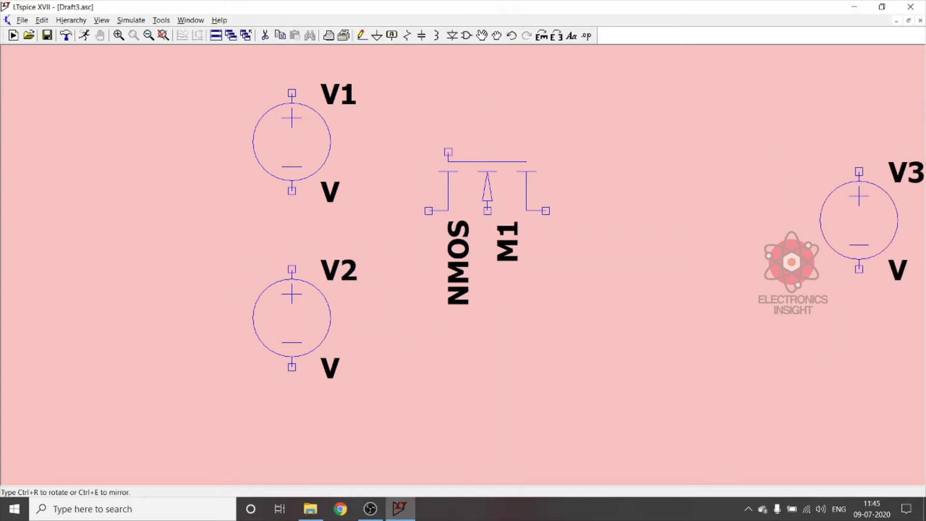
pyautogui.press('Escape')
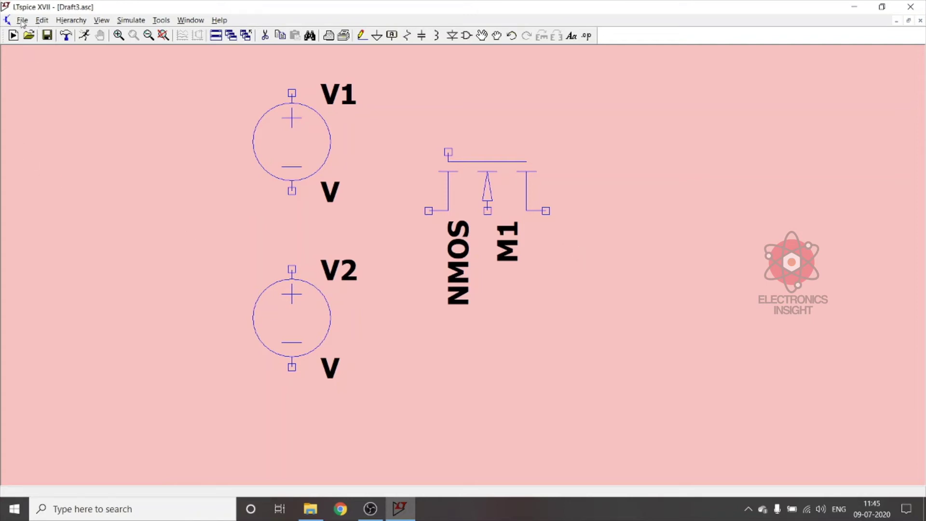
# Place one capacitor below and to the right of the NMOS transistor.
pyautogui.click(422, 35)
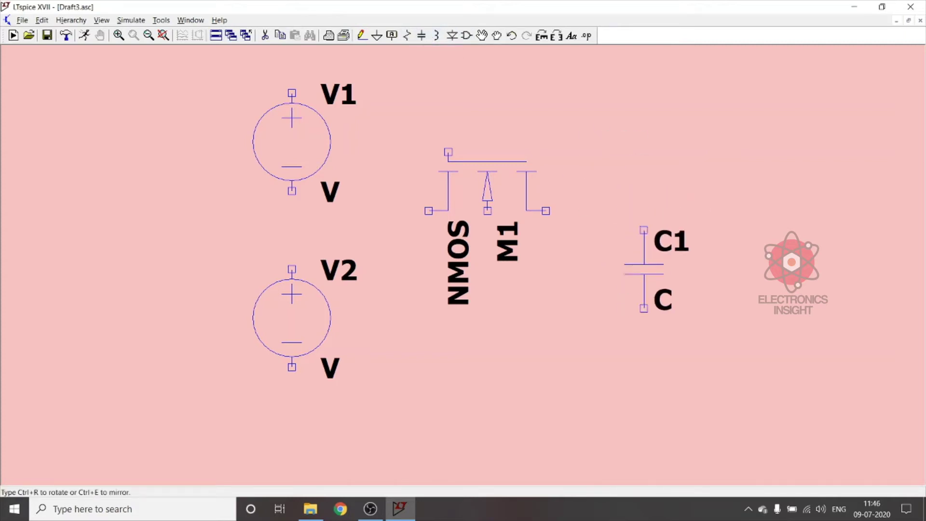
pyautogui.click(644, 250)
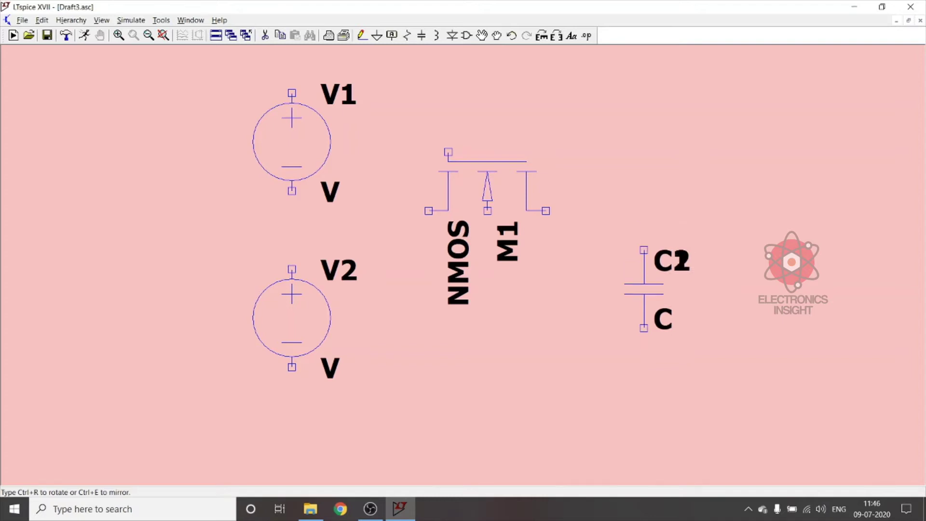
pyautogui.press('Escape')
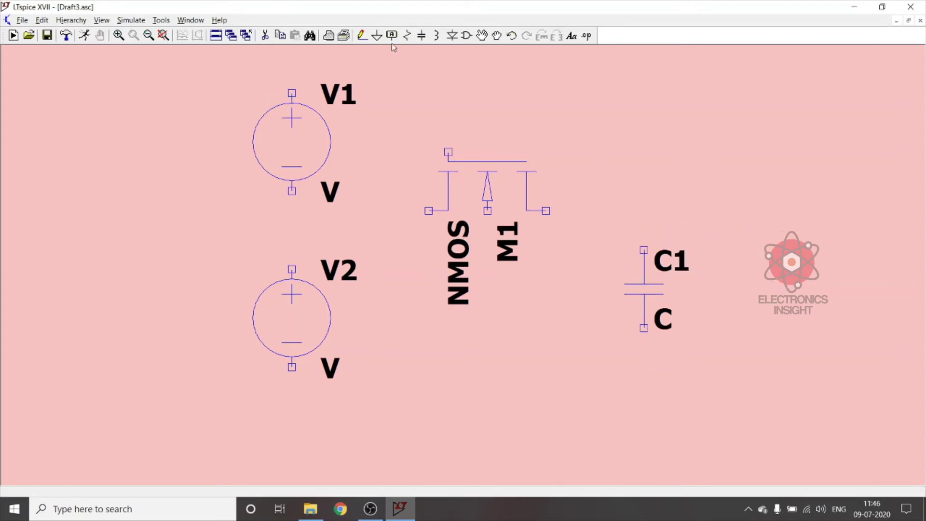
# Wire the NMOS transistor's gate to the positive terminal of voltage source V1.
pyautogui.click(362, 37)
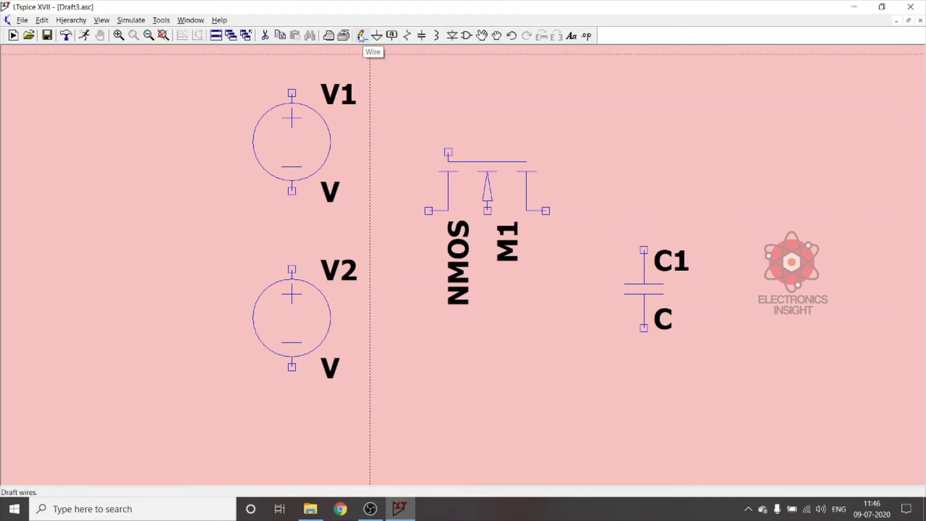
pyautogui.click(42, 20)
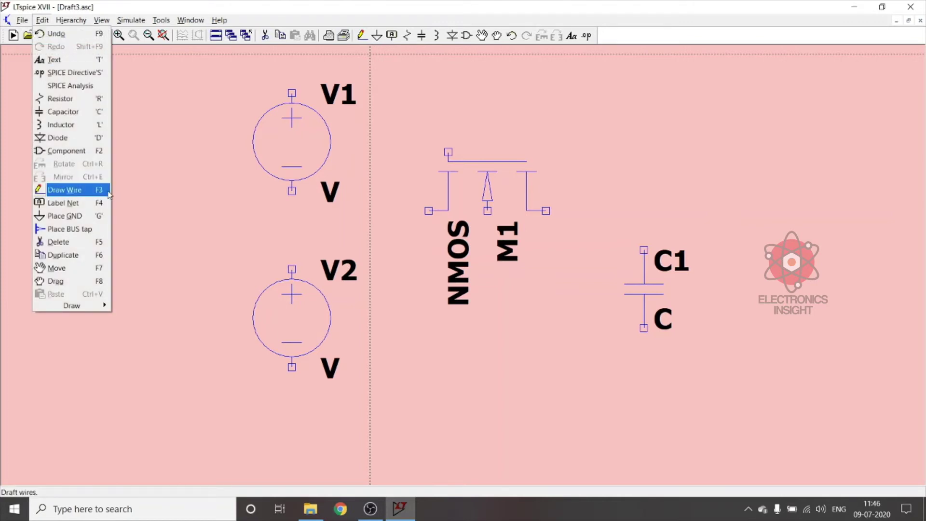
pyautogui.click(366, 35)
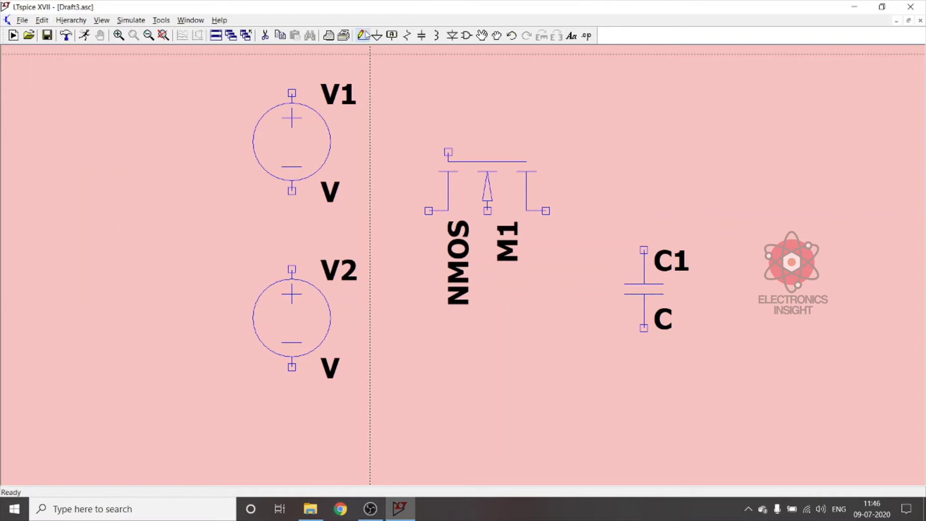
pyautogui.click(448, 152)
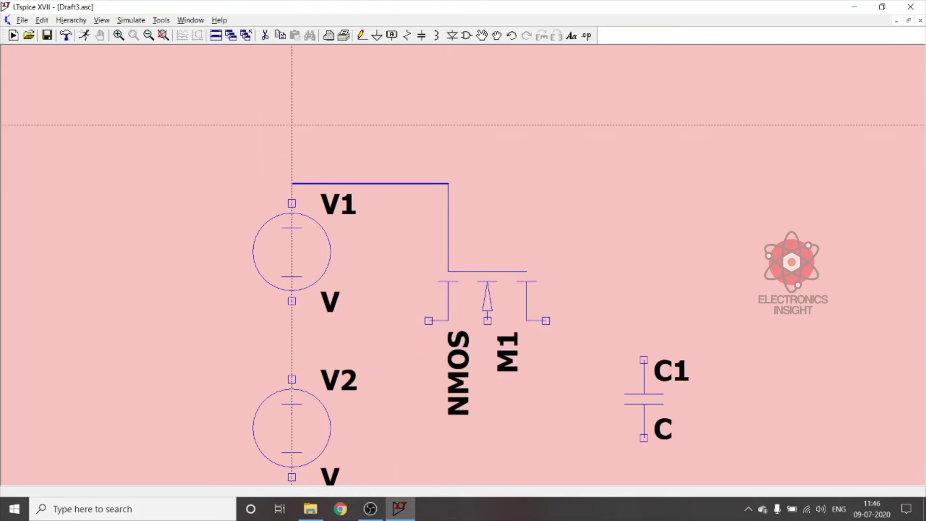
pyautogui.click(291, 204)
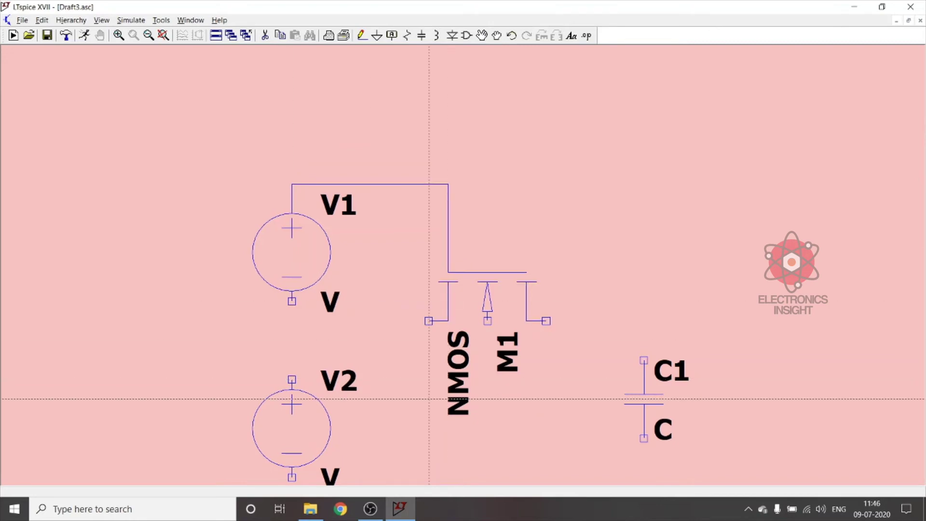
# Wire the NMOS transistor's left terminal to the positive terminal of voltage source V2.
pyautogui.scroll(-1, 429, 399)
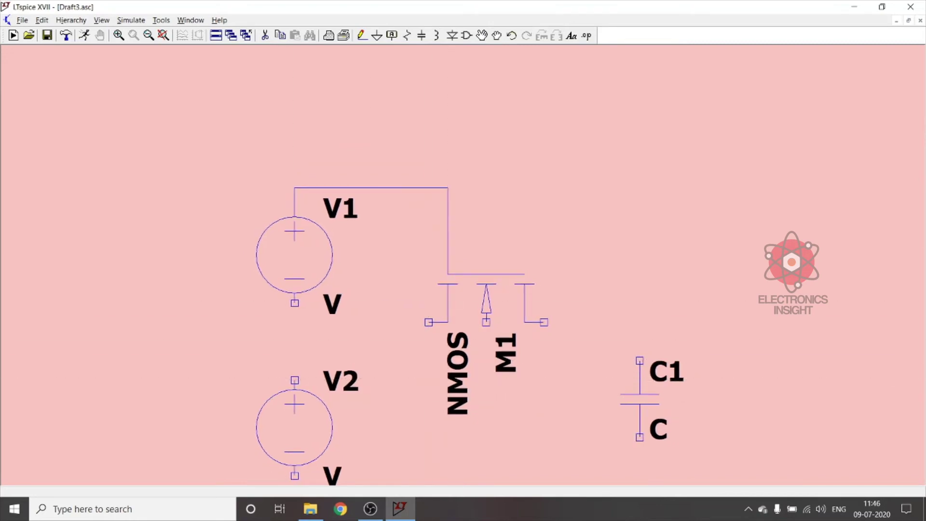
pyautogui.click(429, 322)
pyautogui.click(294, 322)
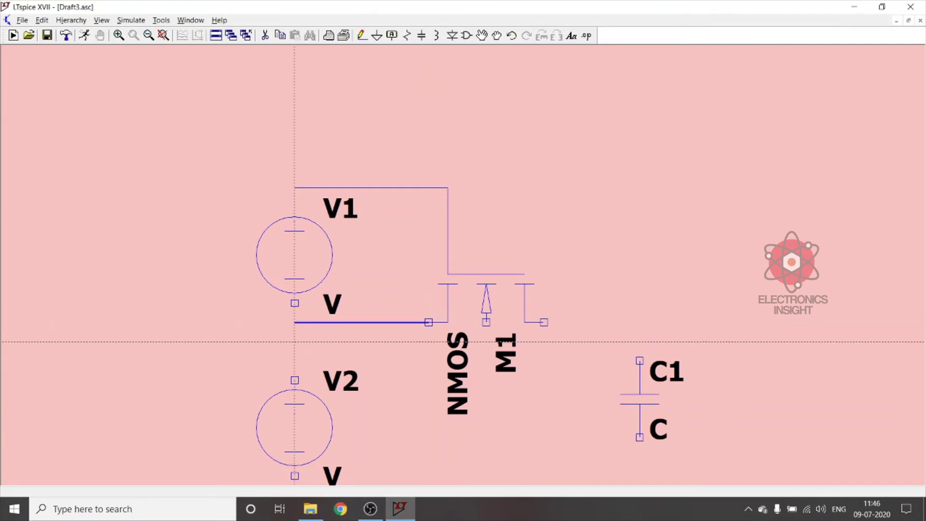
pyautogui.click(294, 380)
pyautogui.press('Escape')
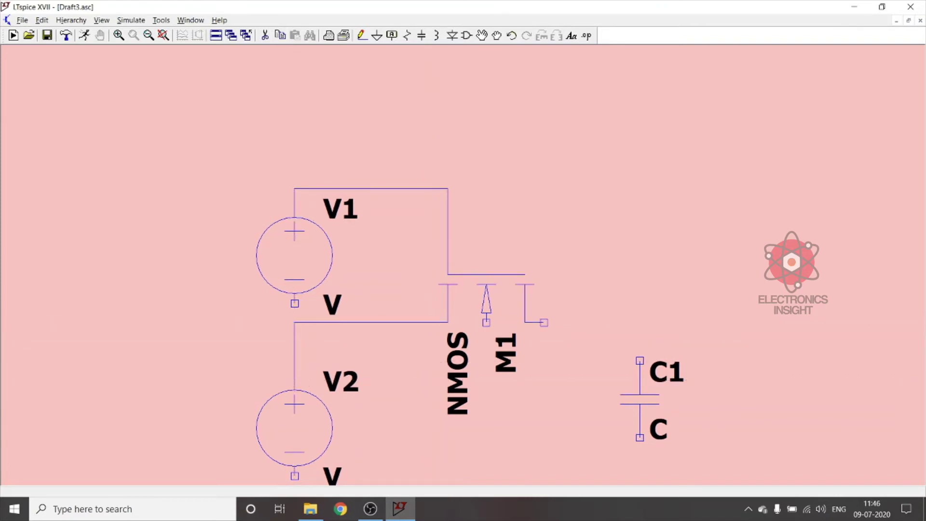
# Wire the NMOS transistor's body terminal around to the wire at its left terminal.
pyautogui.press('F3')
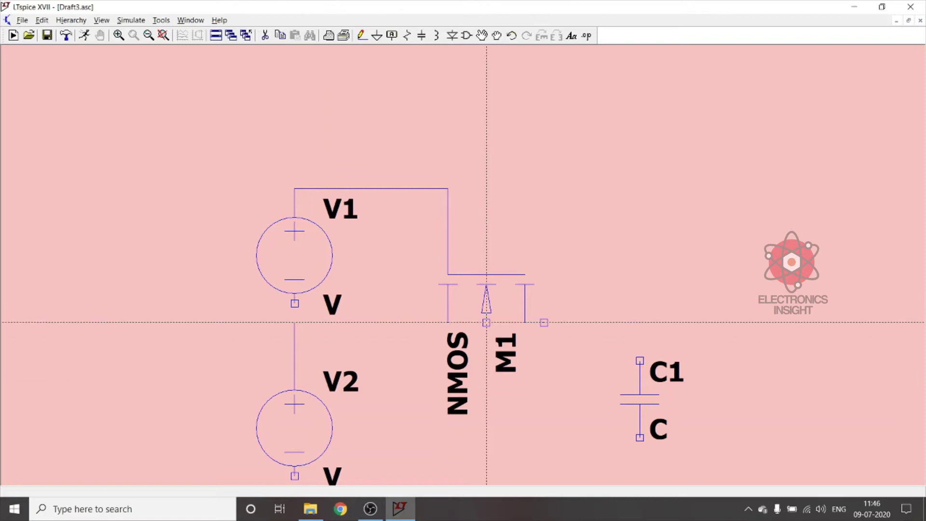
pyautogui.click(486, 323)
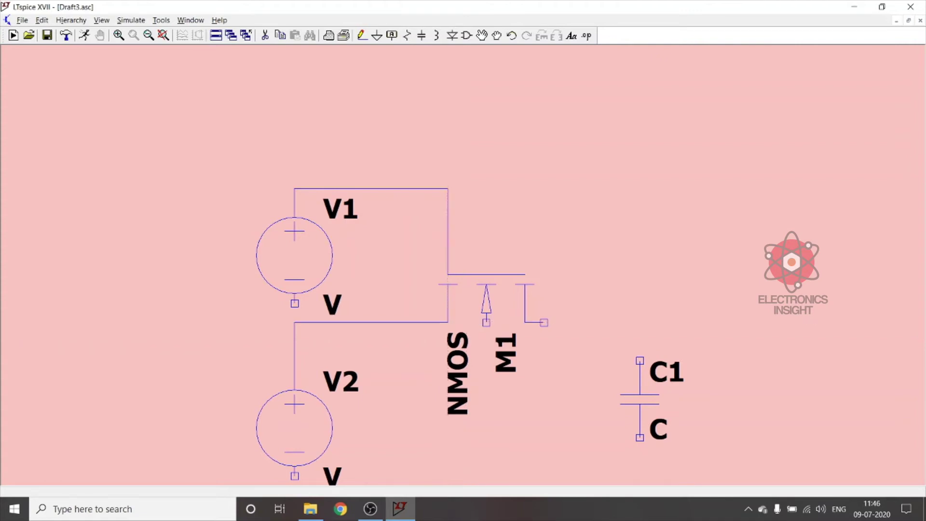
pyautogui.hotkey('ctrl', 'z')
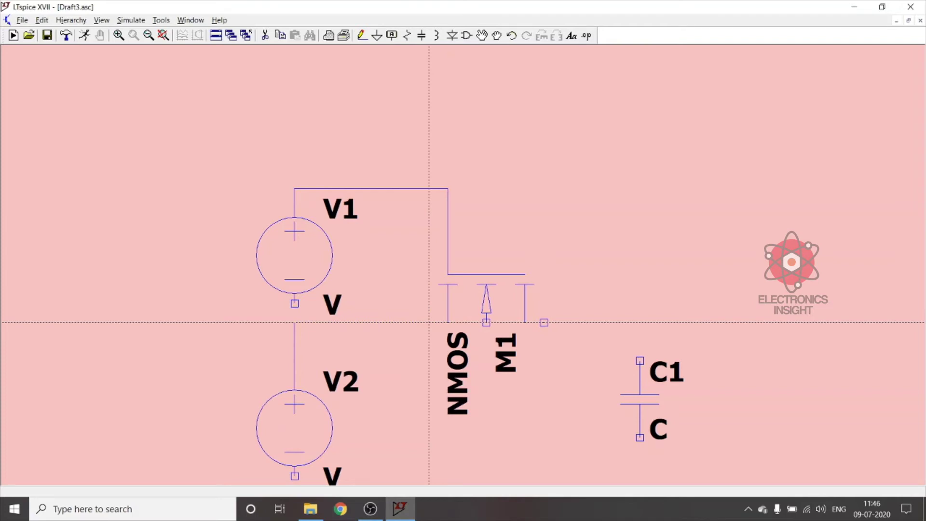
pyautogui.hotkey('ctrl', 'y')
pyautogui.click(487, 342)
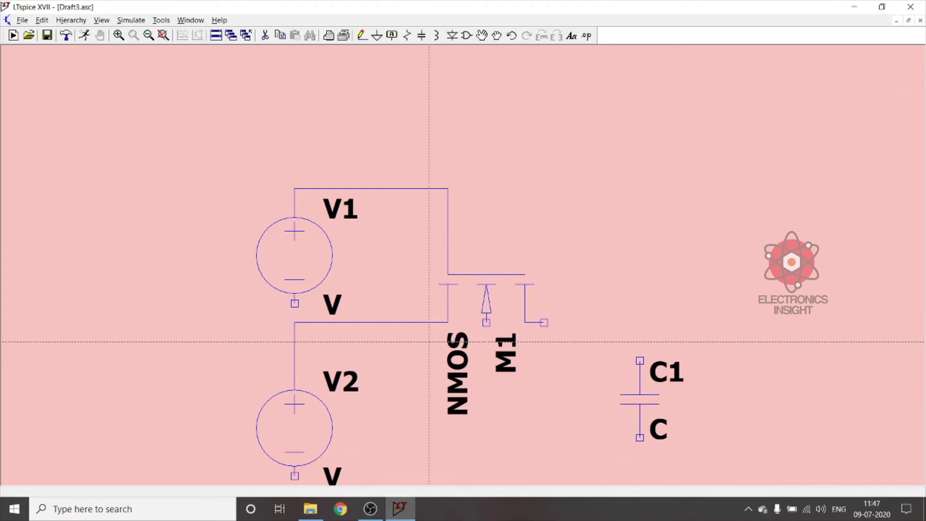
pyautogui.click(428, 322)
pyautogui.click(486, 322)
pyautogui.click(486, 341)
pyautogui.press('Escape')
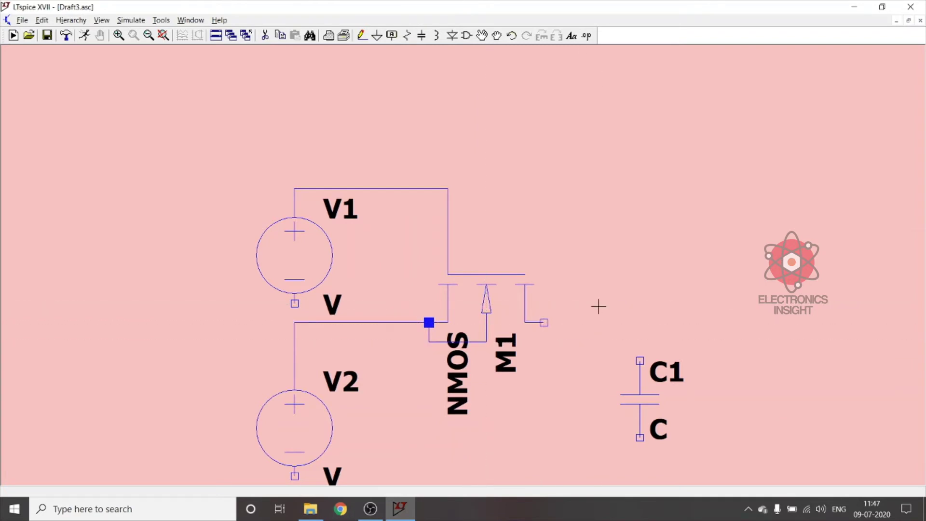
# Wire the NMOS transistor's right terminal to the upper terminal of capacitor C1.
pyautogui.click(363, 40)
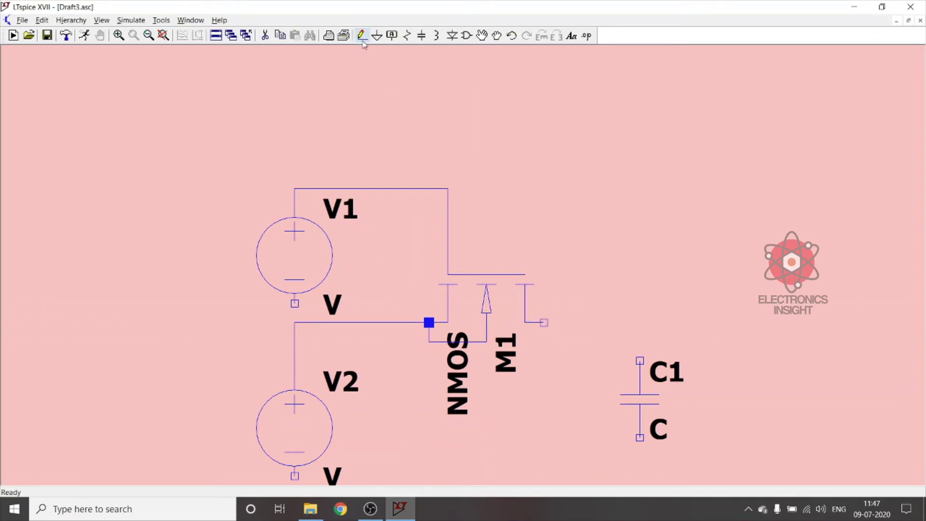
pyautogui.click(544, 322)
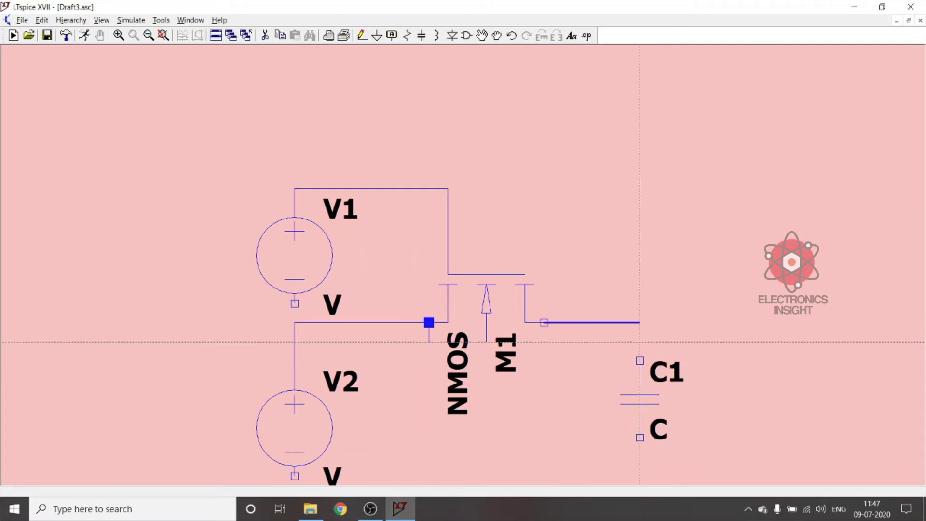
pyautogui.click(639, 361)
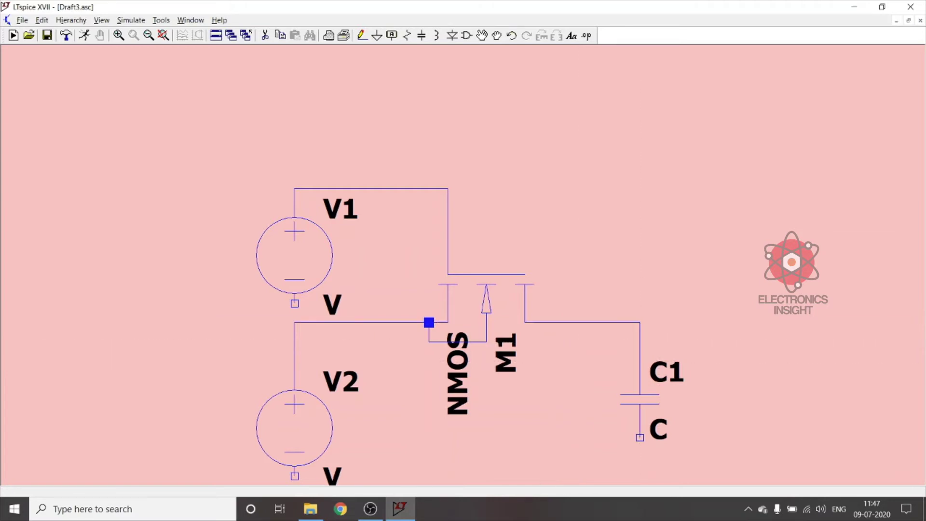
pyautogui.press('Escape')
# Place ground symbols on the negative terminals of V1 and V2 and on the lower terminal of capacitor C1.
pyautogui.click(376, 35)
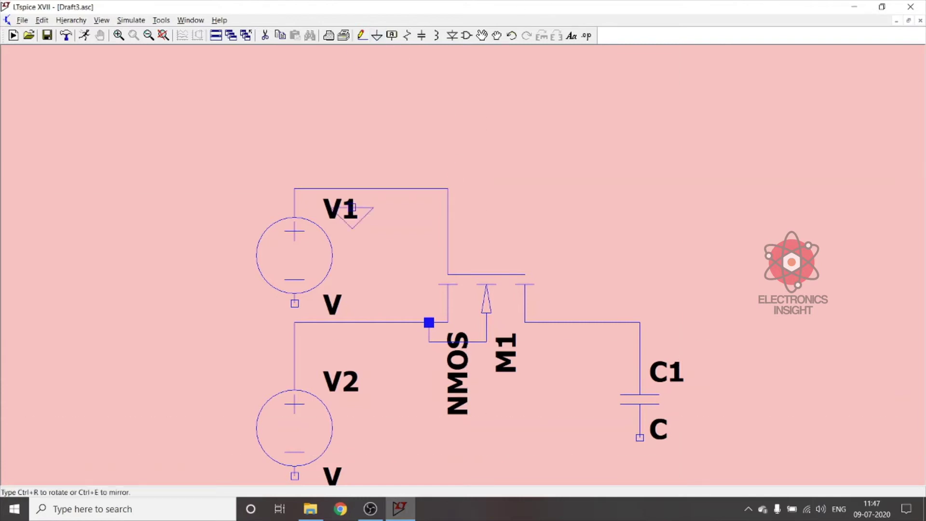
pyautogui.click(294, 303)
pyautogui.scroll(1, 355, 398)
pyautogui.scroll(-3, 351, 400)
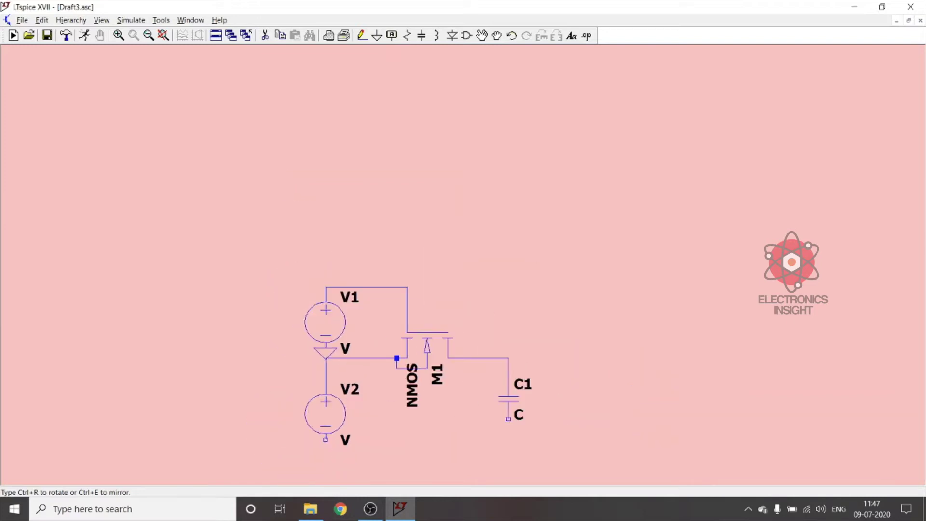
pyautogui.click(326, 440)
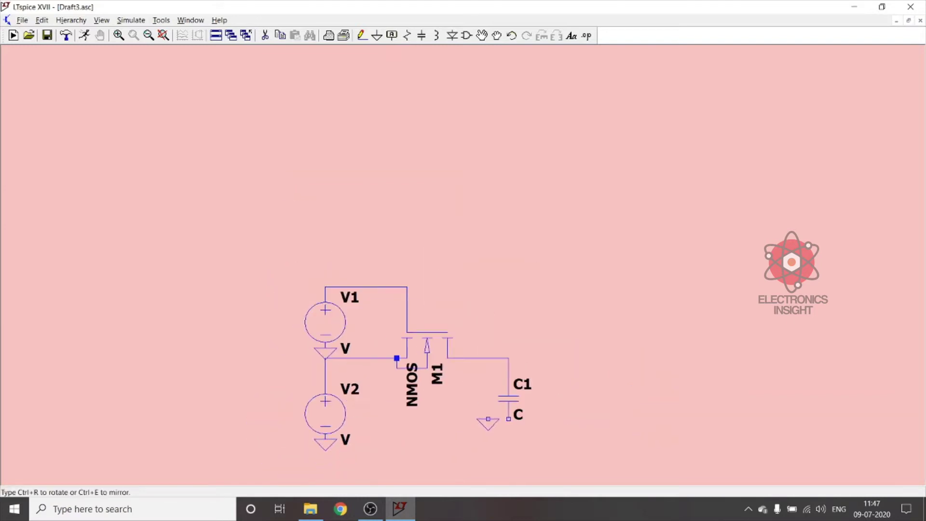
pyautogui.click(508, 419)
pyautogui.press('Escape')
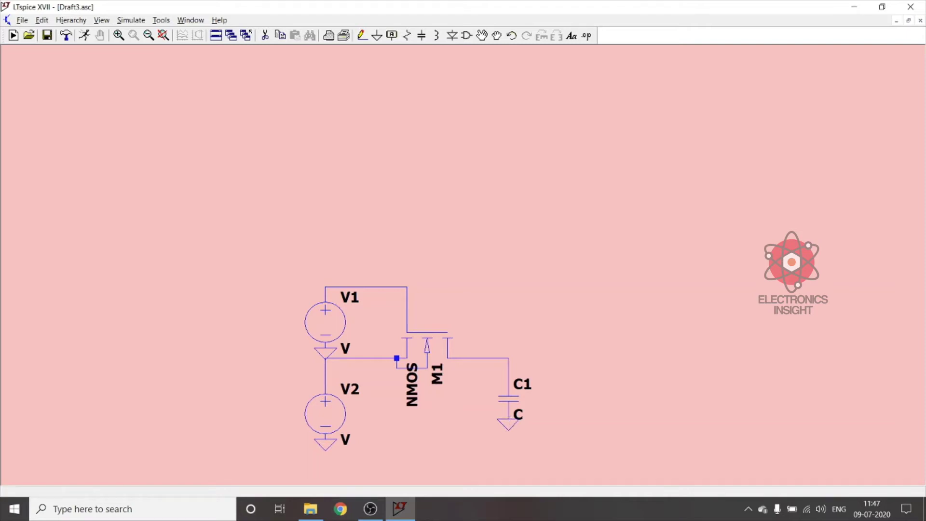
pyautogui.press('g')
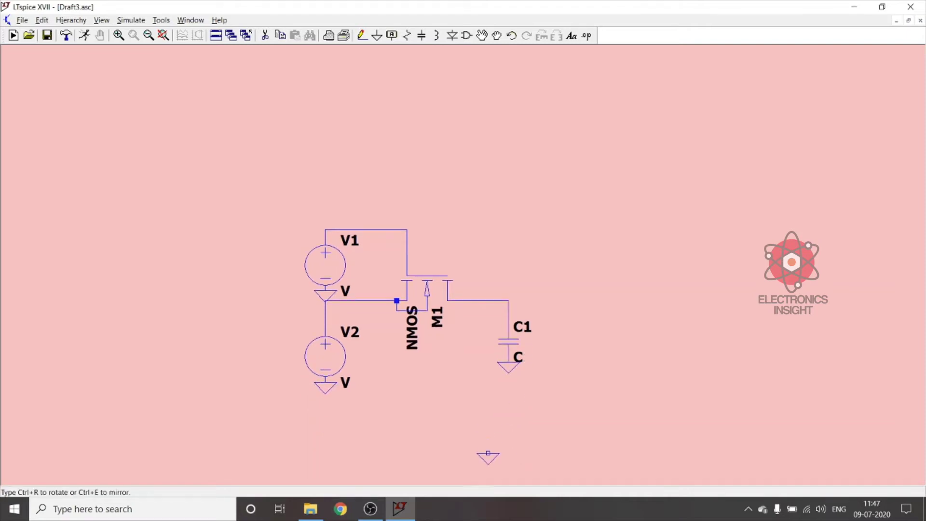
pyautogui.press('Escape')
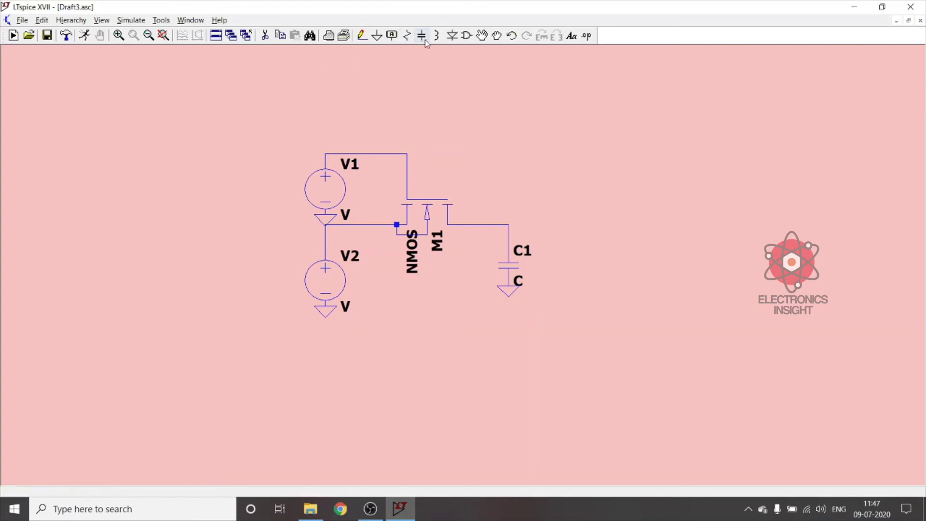
# Delete the horizontal and vertical wires connecting V2's positive terminal to the NMOS transistor.
pyautogui.click(265, 37)
pyautogui.click(363, 224)
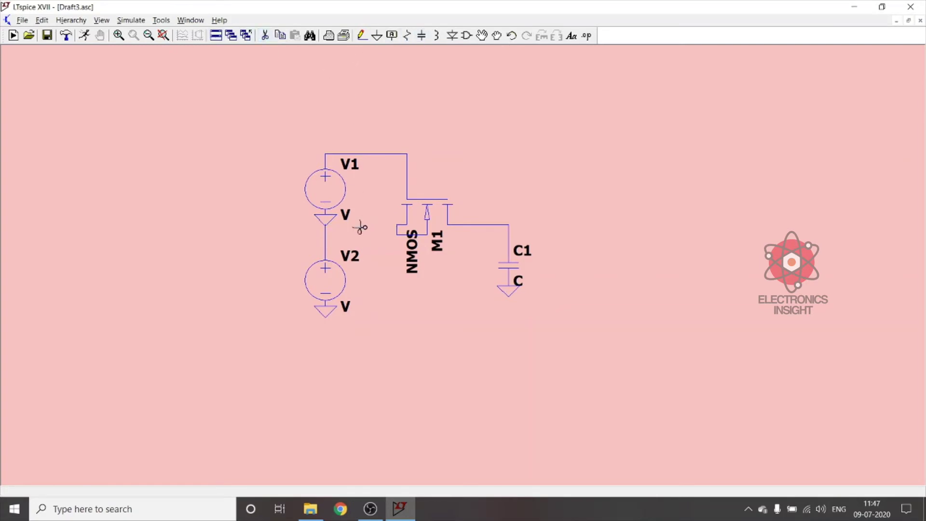
pyautogui.click(327, 237)
# Move V2 down and to the left, clear of V1, and delete its old ground symbol and the stretched wire.
pyautogui.moveTo(347, 282); pyautogui.dragTo(266, 312)
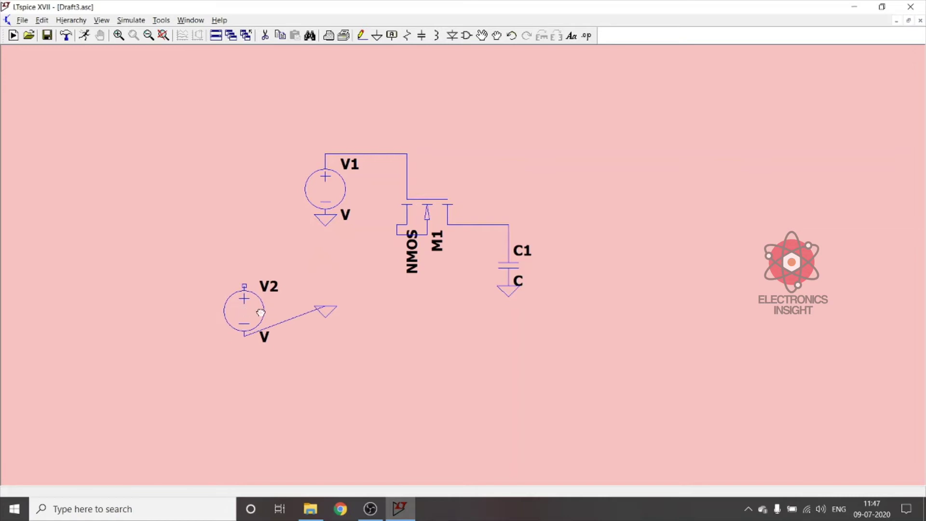
pyautogui.press('Escape')
pyautogui.click(265, 35)
pyautogui.click(326, 311)
pyautogui.click(291, 320)
# Wire the NMOS transistor's joined left and body terminals to the positive terminal of V2.
pyautogui.click(362, 36)
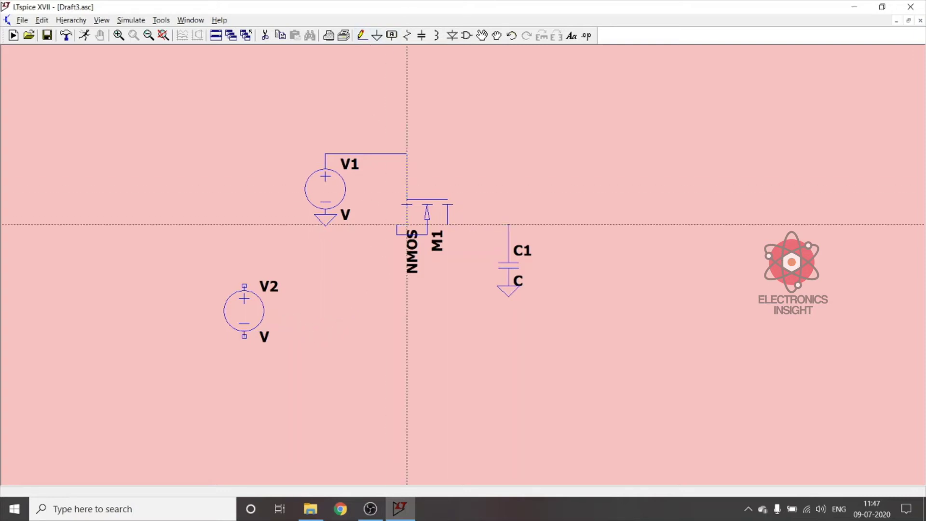
pyautogui.click(397, 234)
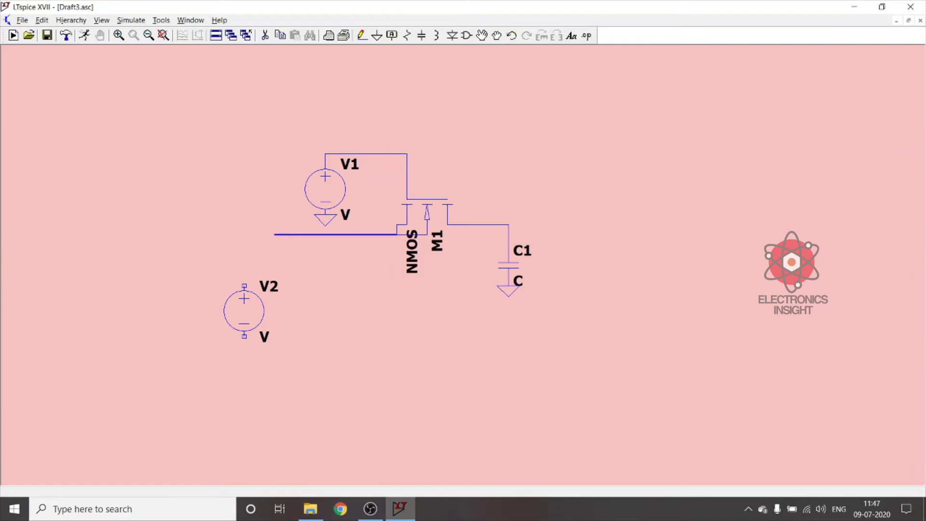
pyautogui.click(244, 287)
pyautogui.click(244, 285)
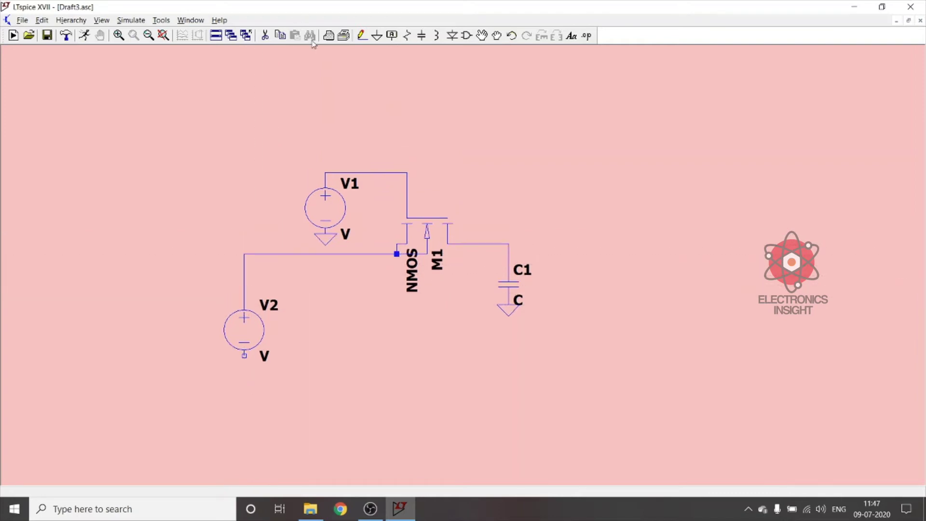
# Place a ground symbol on the negative terminal of the relocated source V2.
pyautogui.click(377, 36)
pyautogui.click(244, 357)
pyautogui.press('Escape')
# Try to label the net between V2 and the NMOS transistor as IN.
pyautogui.rightClick(359, 254)
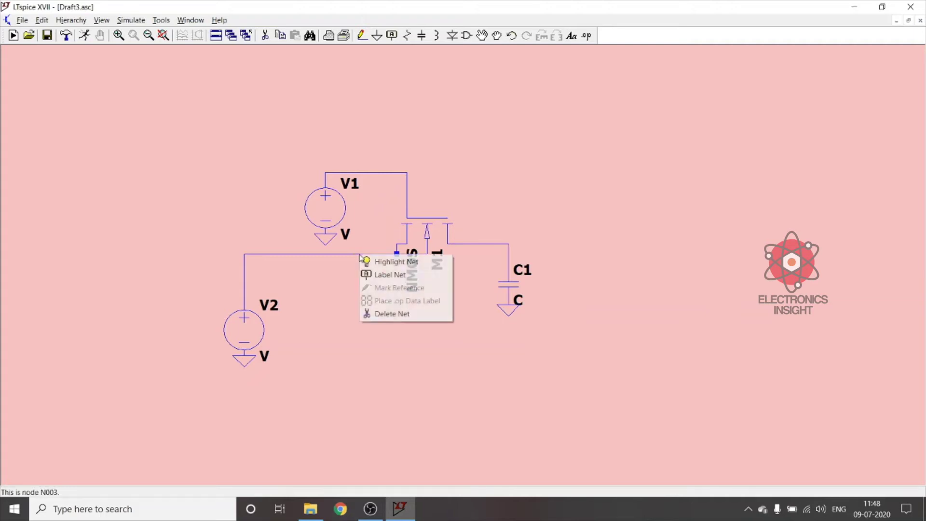
pyautogui.click(414, 271)
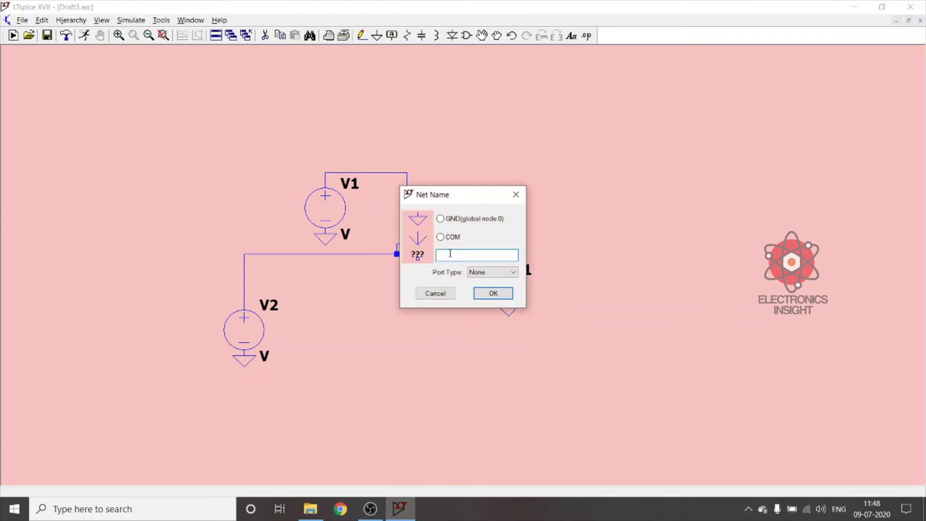
pyautogui.write('IN')
pyautogui.click(497, 293)
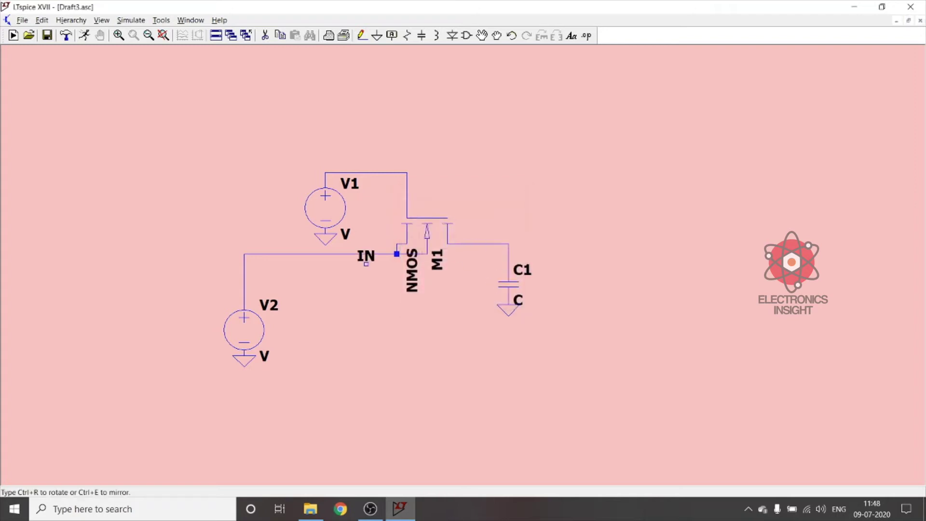
pyautogui.click(356, 274)
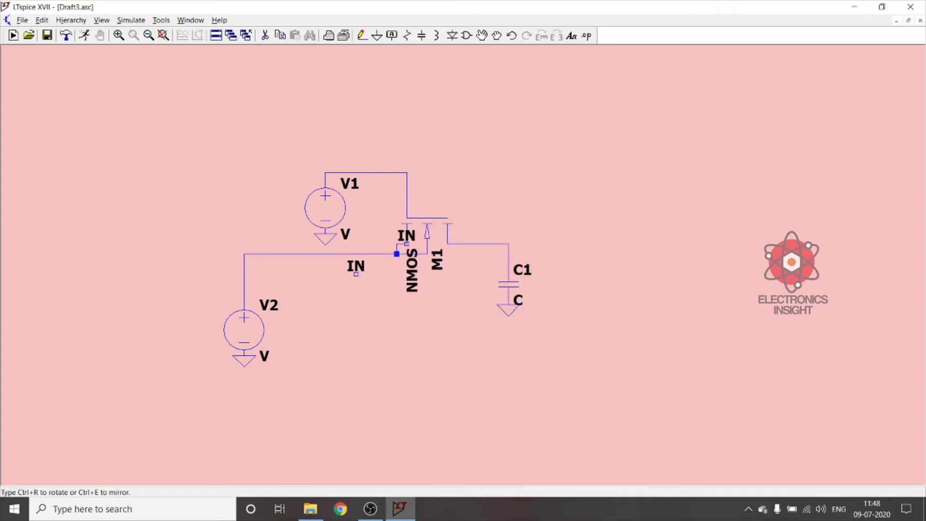
pyautogui.press('Escape')
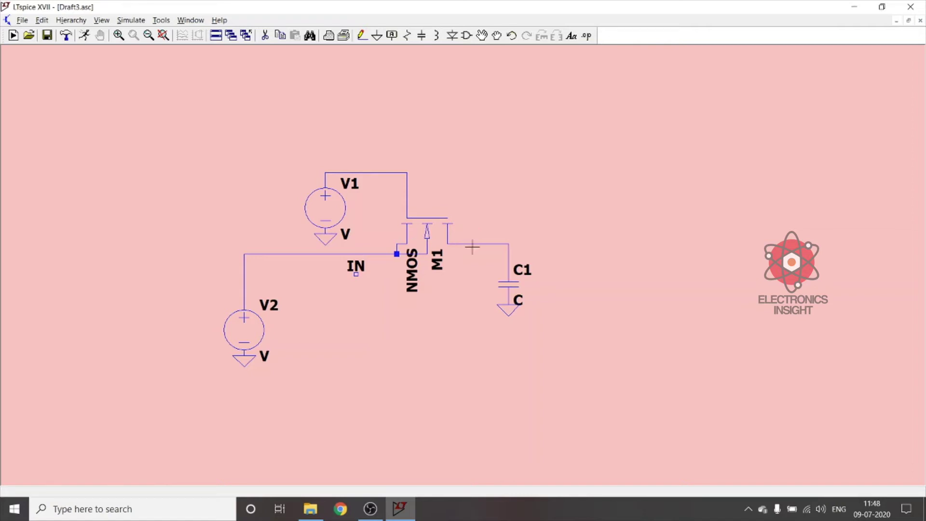
pyautogui.click(509, 37)
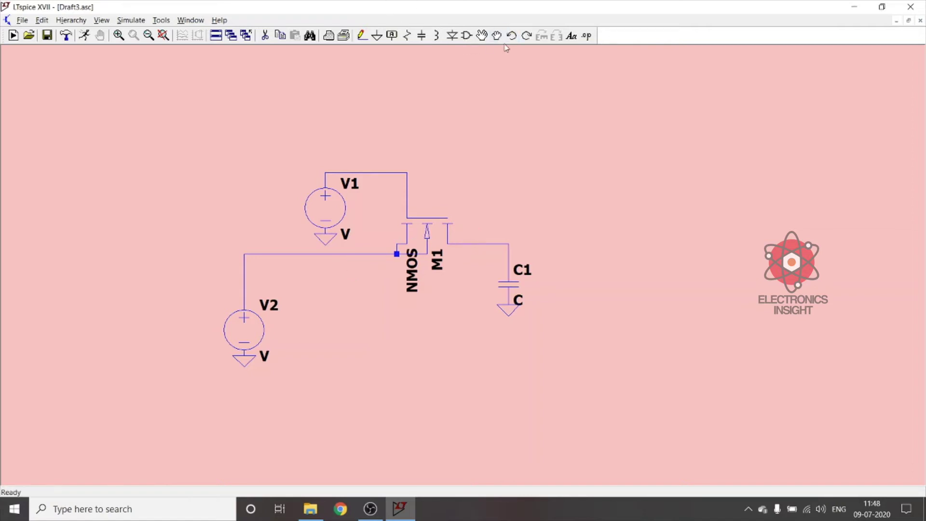
# Label the net between V2 and the NMOS transistor as INPUT, placing the label on the horizontal wire.
pyautogui.rightClick(362, 254)
pyautogui.click(386, 274)
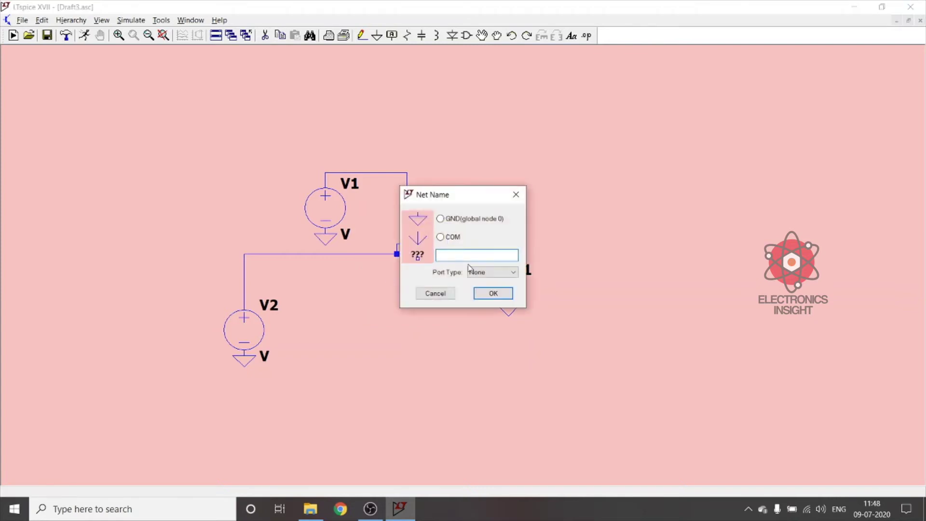
pyautogui.write('INPUT')
pyautogui.click(490, 295)
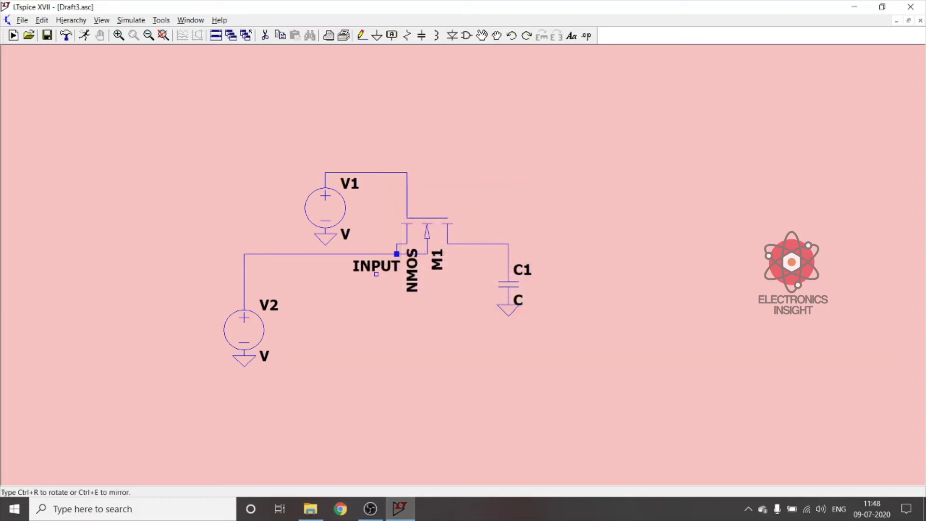
pyautogui.click(366, 255)
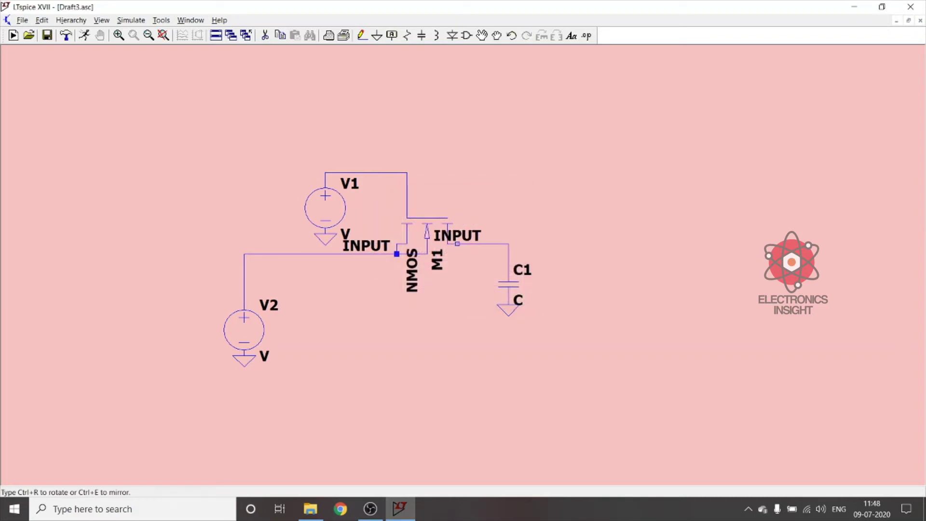
pyautogui.press('Escape')
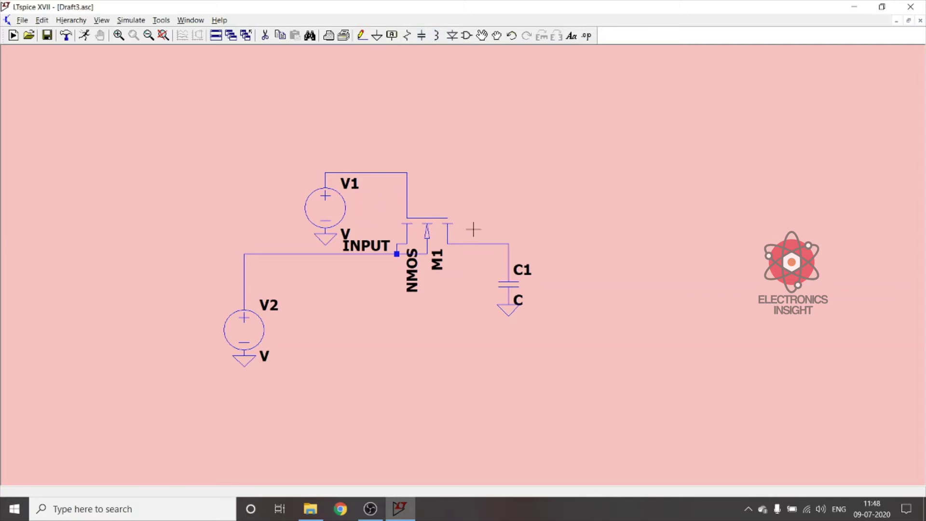
# Label the net between the NMOS transistor and capacitor C1 as OUTPUT, placing the label on the wire.
pyautogui.rightClick(479, 243)
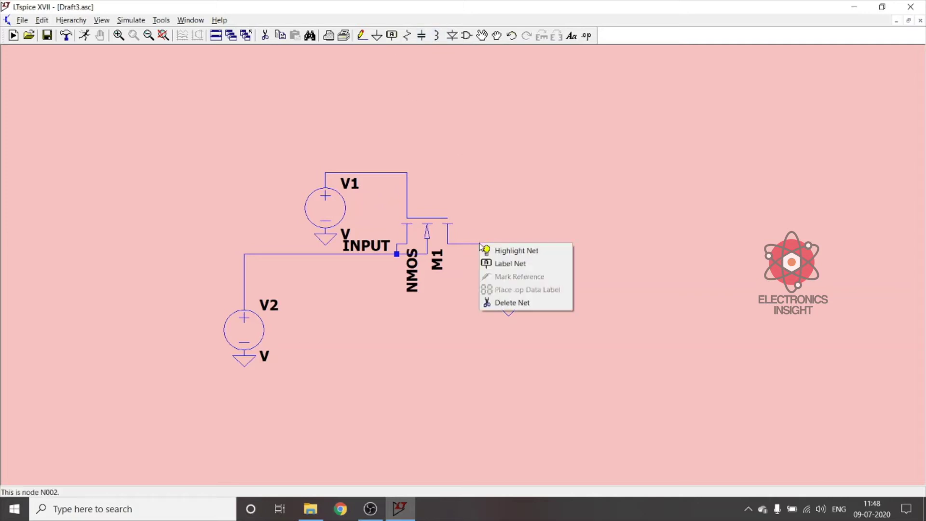
pyautogui.click(502, 263)
pyautogui.write('OUT')
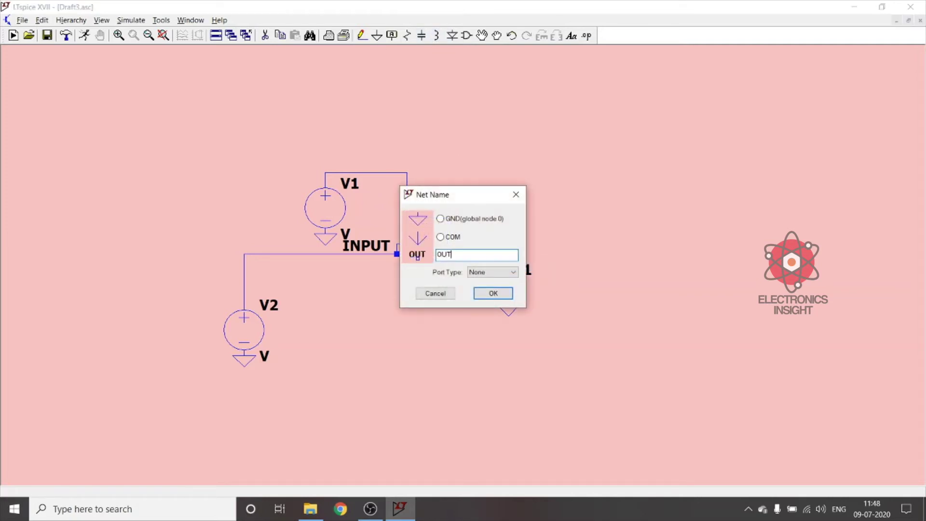
pyautogui.write('PUT')
pyautogui.click(489, 293)
pyautogui.click(488, 244)
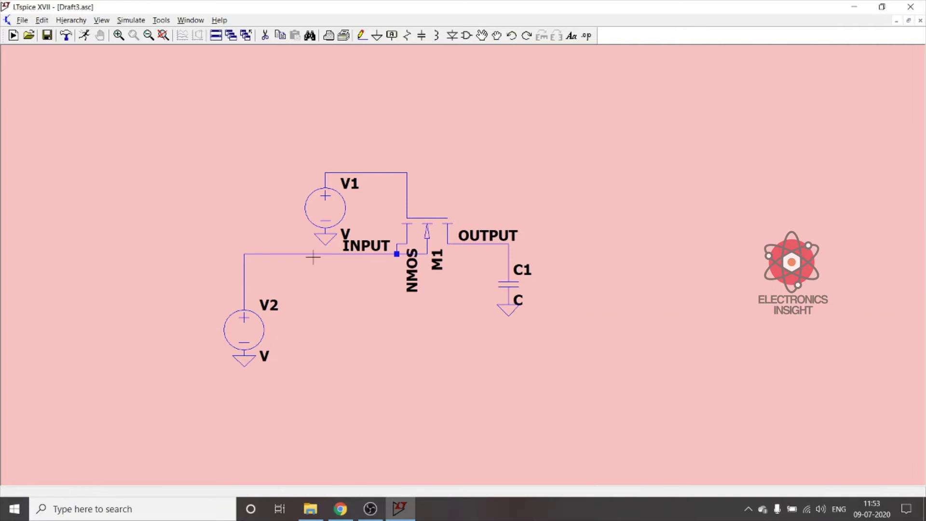
# Set the DC value of voltage source V1 to 3.3 V.
pyautogui.rightClick(328, 210)
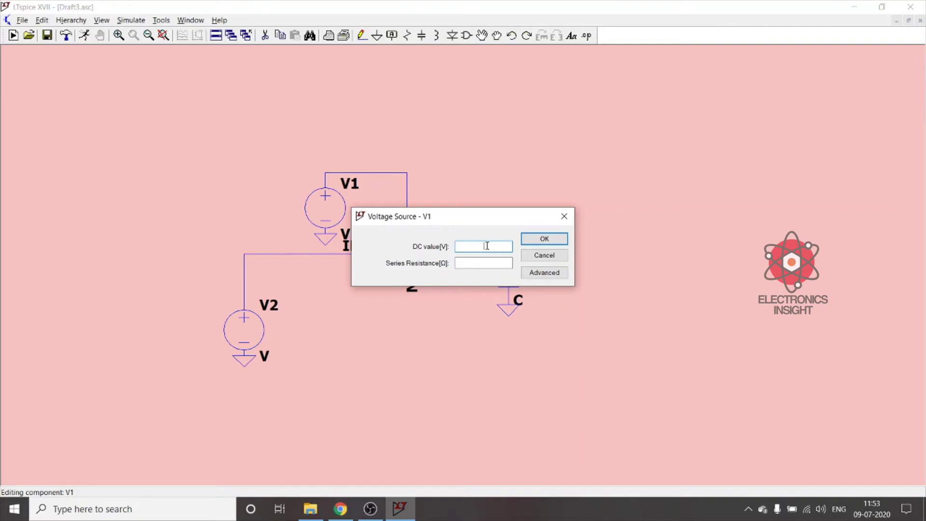
pyautogui.write('3.3')
pyautogui.click(544, 239)
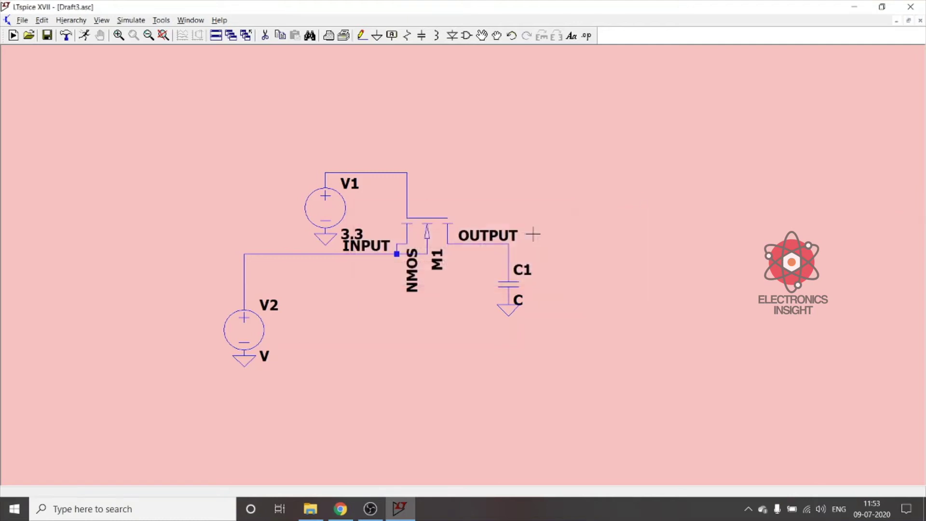
# Configure voltage source V2 as a PULSE with Vinitial 0, Von 3.3, Tdelay 1u, Trise 0.5u and Tfall 0.5u.
pyautogui.rightClick(246, 330)
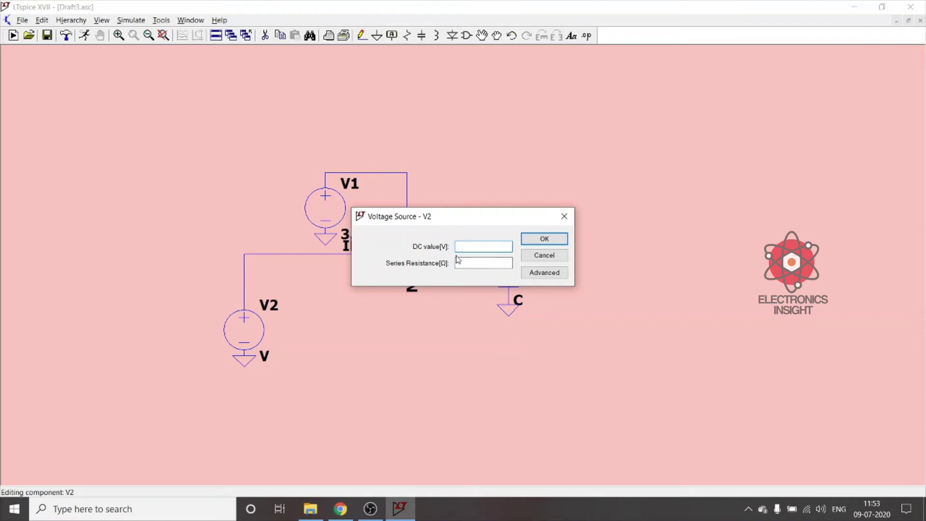
pyautogui.click(545, 273)
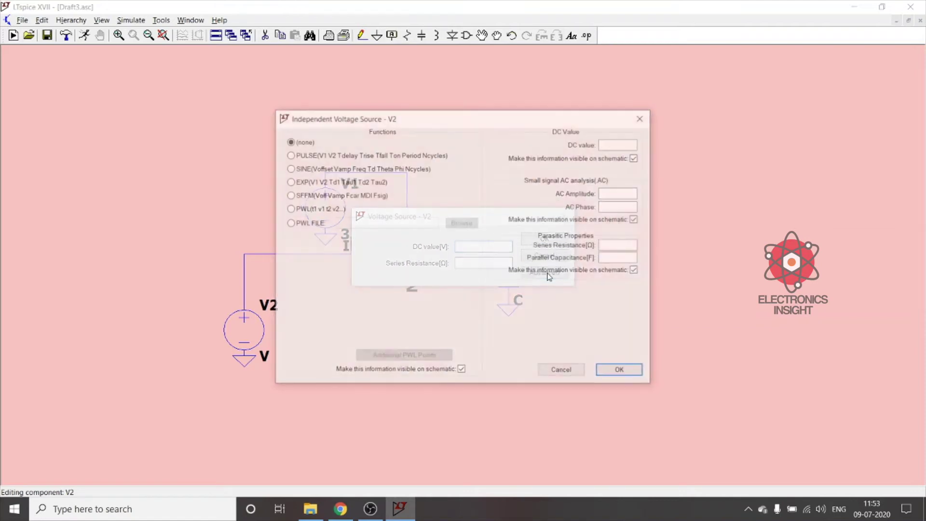
pyautogui.click(335, 155)
pyautogui.click(436, 249)
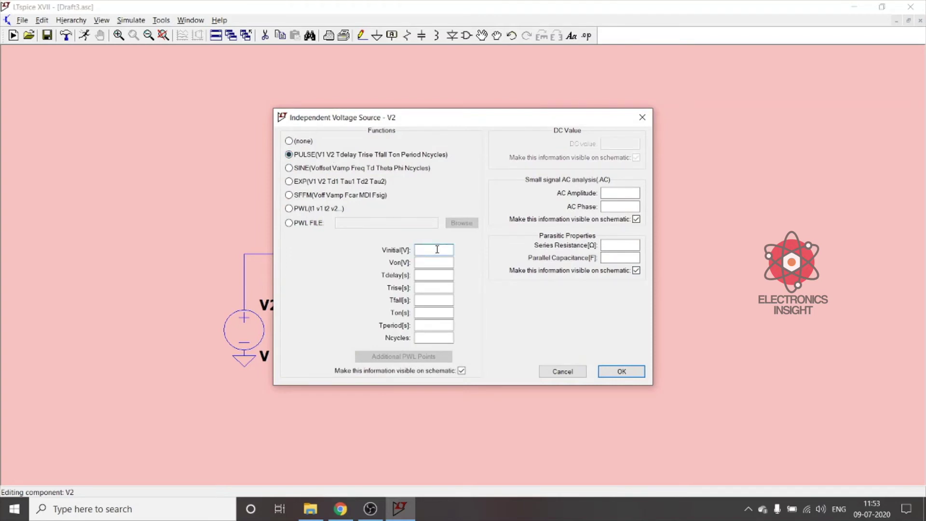
pyautogui.write('0')
pyautogui.press('Tab')
pyautogui.write('3.3')
pyautogui.write('1u0.5u')
pyautogui.press('Tab')
pyautogui.write('0.5u')
pyautogui.press('Tab')
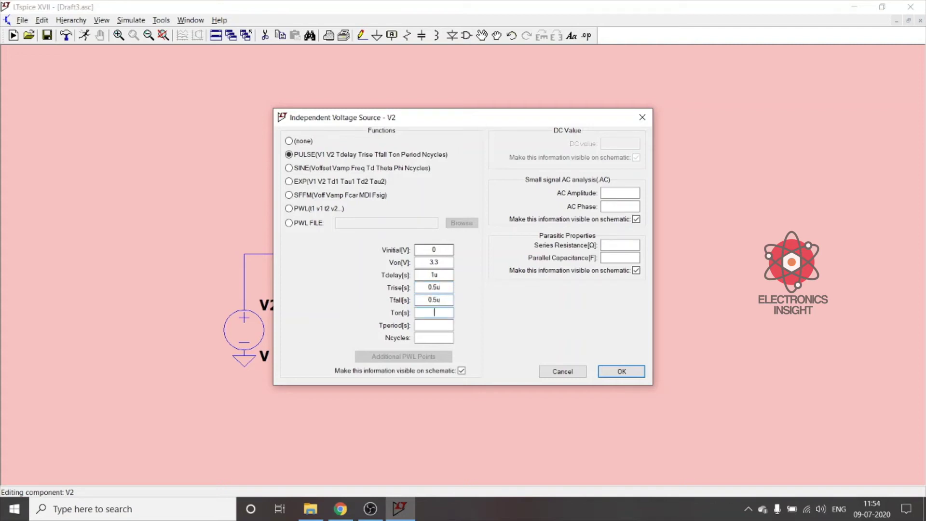
# Complete V2's pulse with Ton 2.5u, Tperiod 5u and 3 cycles, and apply the settings.
pyautogui.write('2.5u')
pyautogui.press('Tab')
pyautogui.write('5u')
pyautogui.click(621, 371)
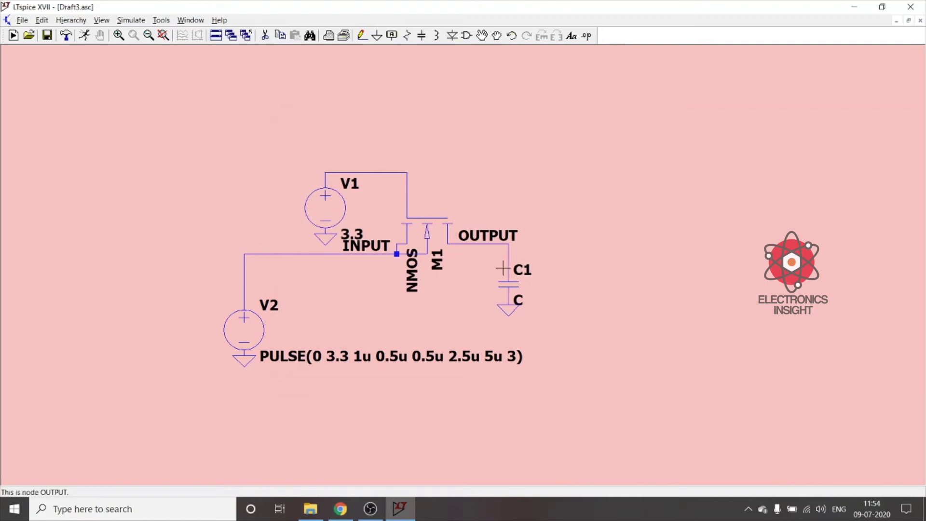
# Set the capacitance of C1 to 10p.
pyautogui.rightClick(515, 288)
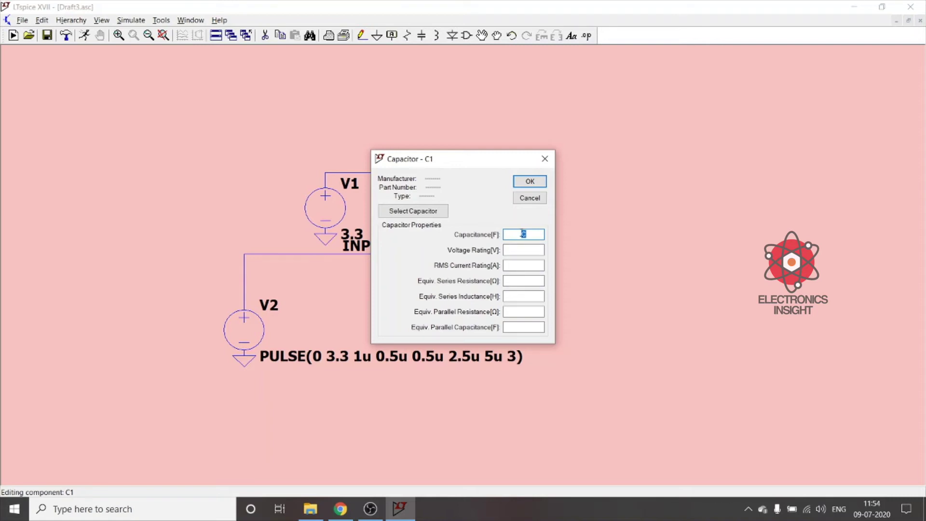
pyautogui.write('10p')
pyautogui.click(530, 182)
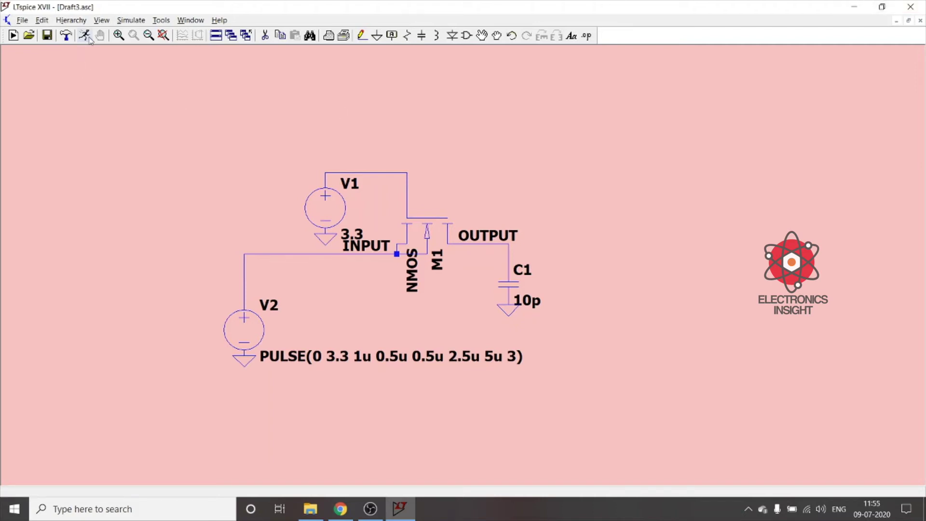
# Run a transient simulation of the circuit with a stop time of 14u.
pyautogui.click(131, 20)
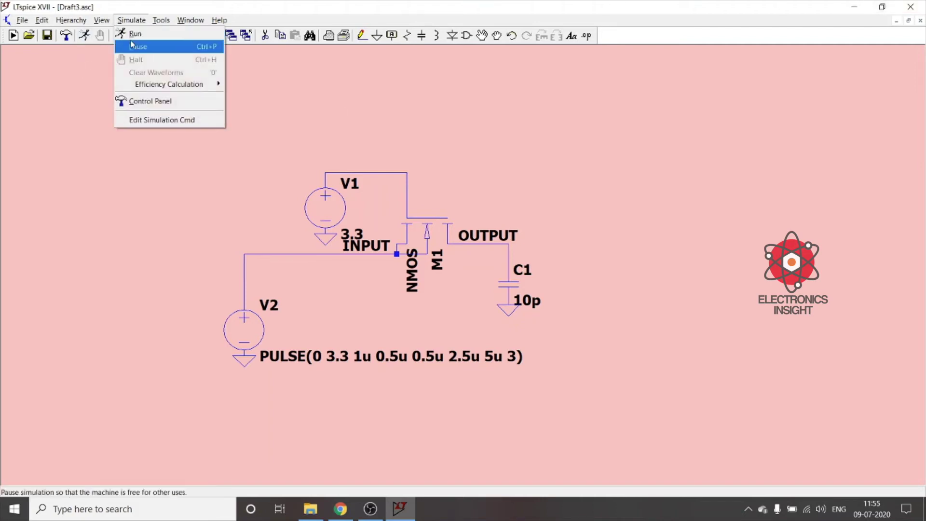
pyautogui.click(72, 45)
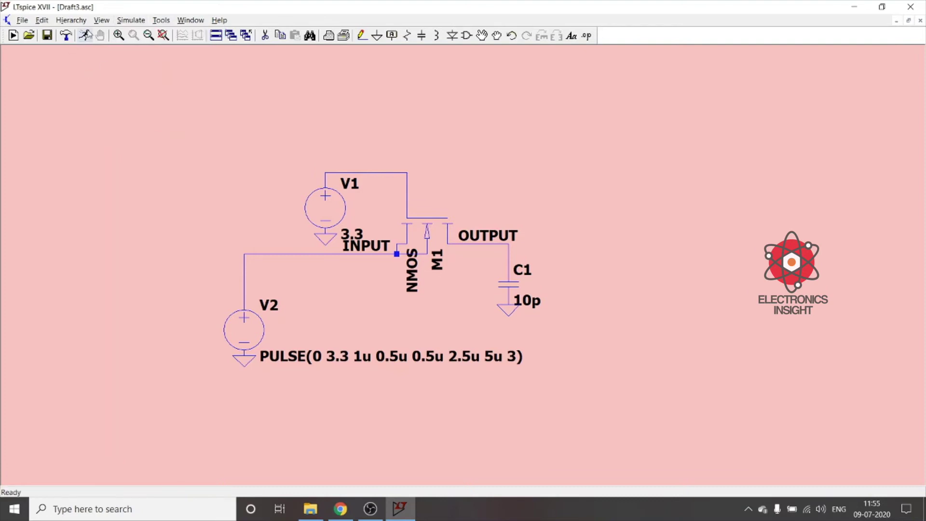
pyautogui.click(85, 36)
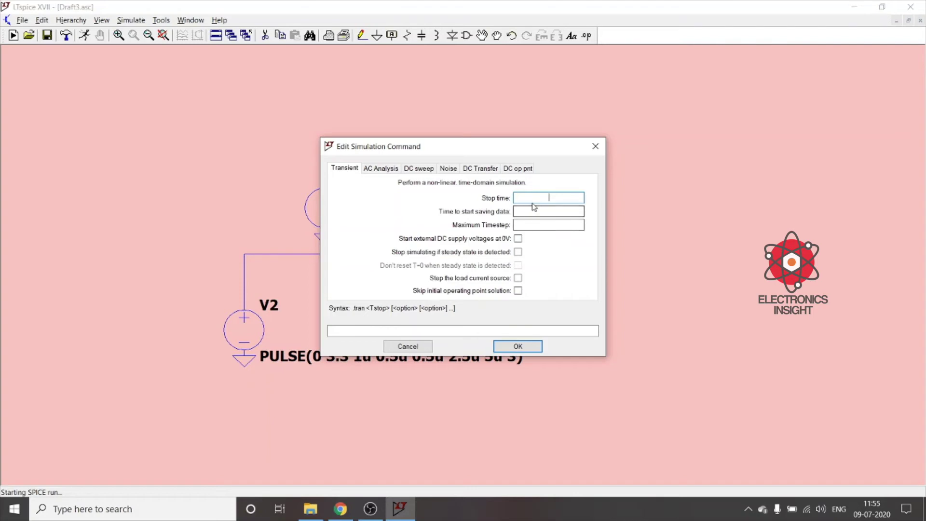
pyautogui.write('14u')
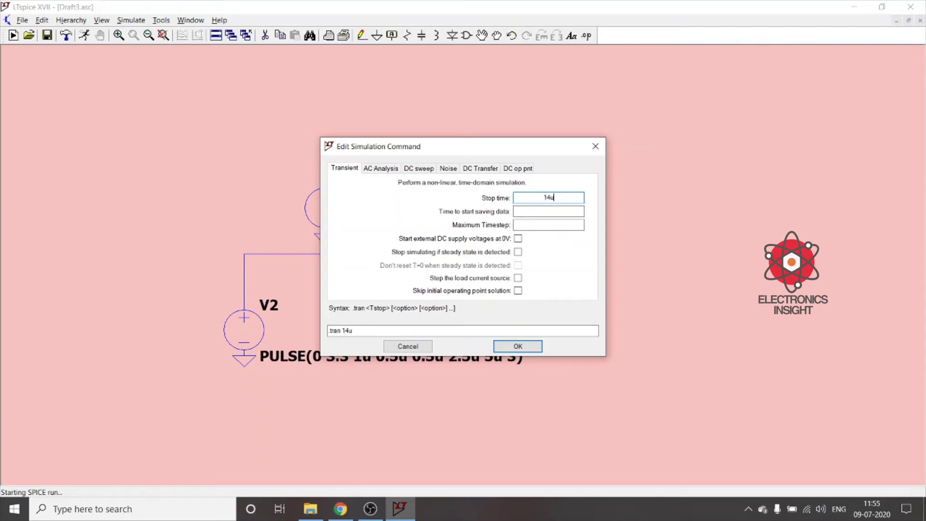
pyautogui.click(519, 348)
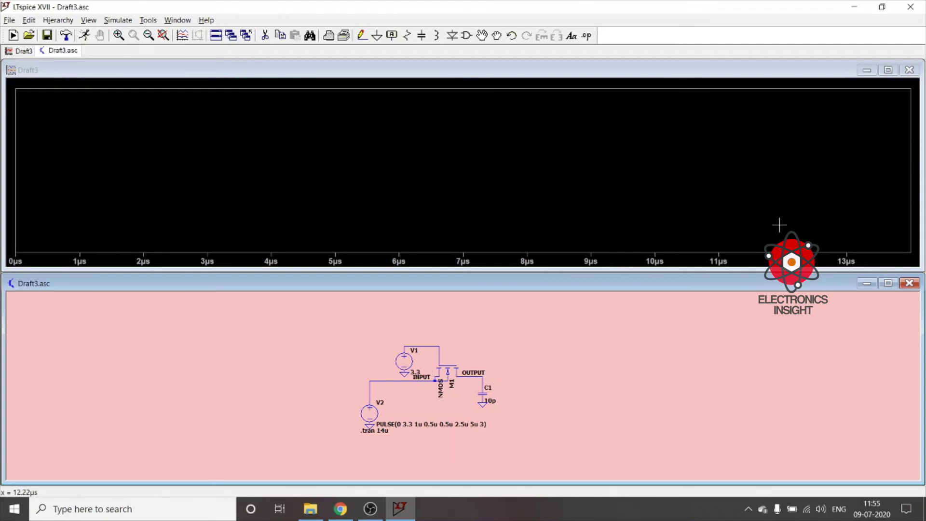
# Add the V(input) trace to the empty waveform plot.
pyautogui.rightClick(387, 197)
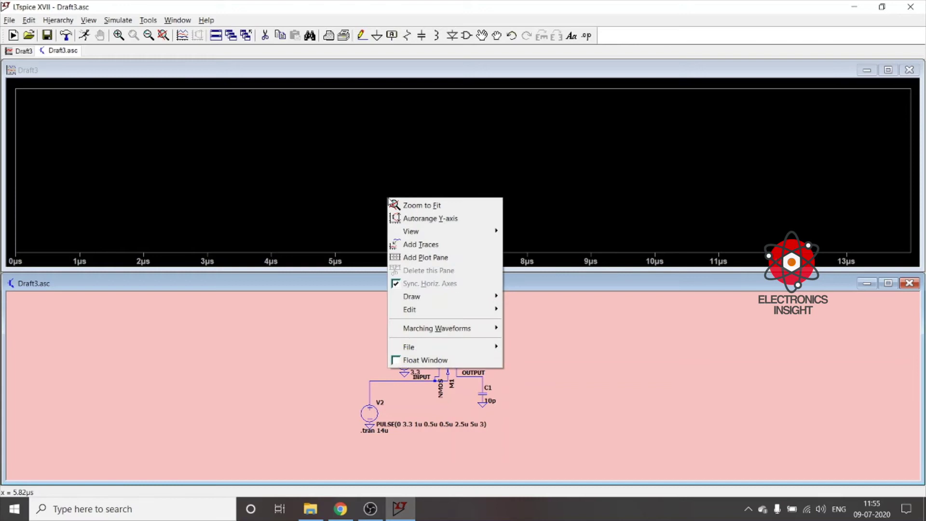
pyautogui.click(424, 244)
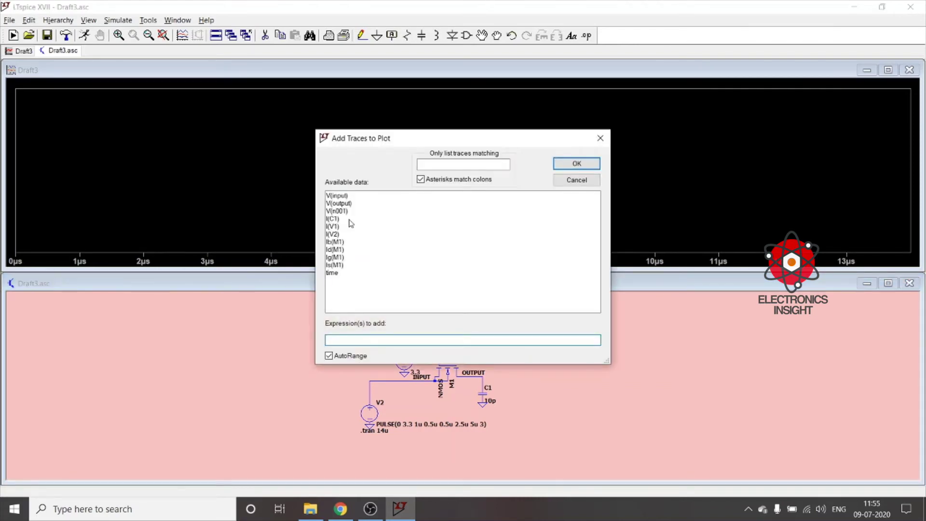
pyautogui.click(338, 196)
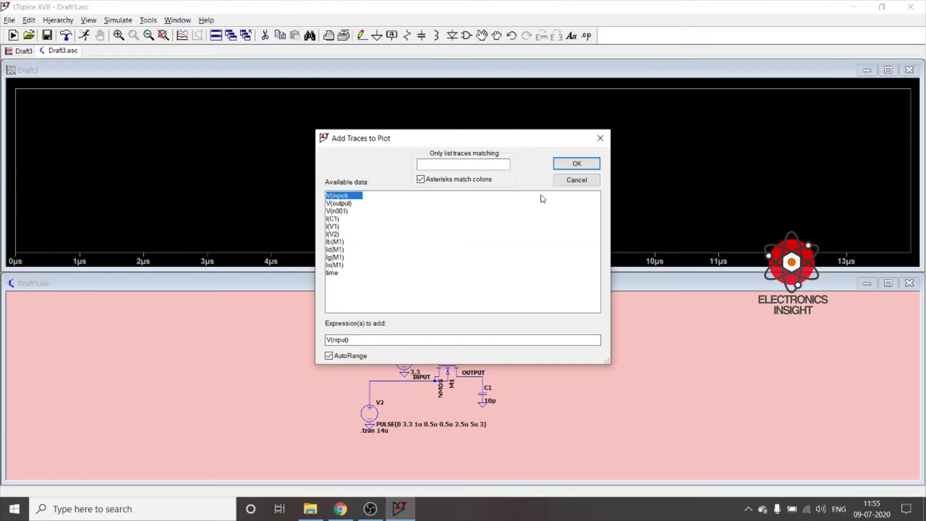
pyautogui.click(577, 164)
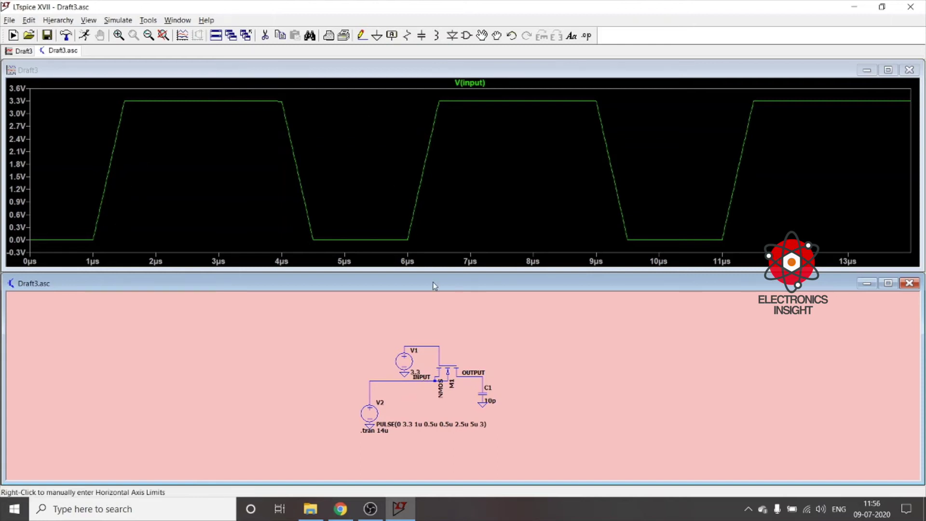
# Add the V(output) trace to the same plot as V(input).
pyautogui.rightClick(468, 173)
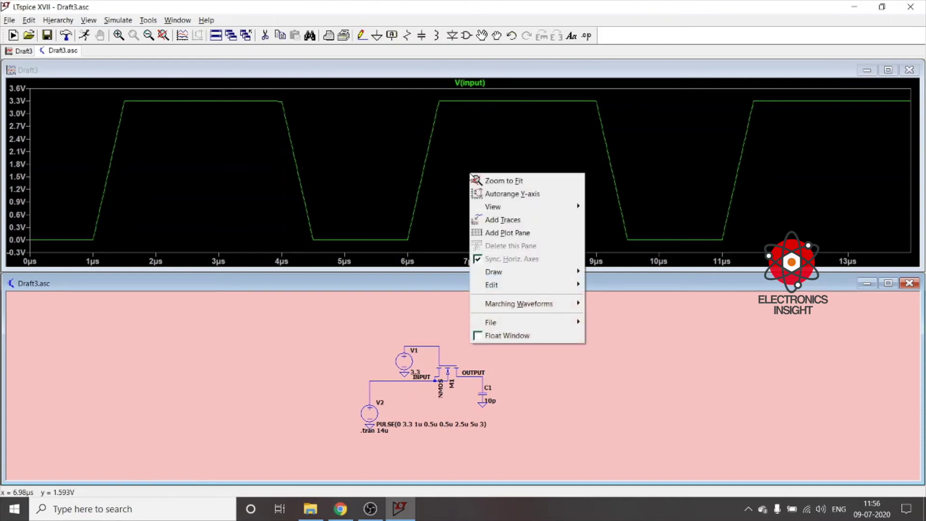
pyautogui.click(503, 221)
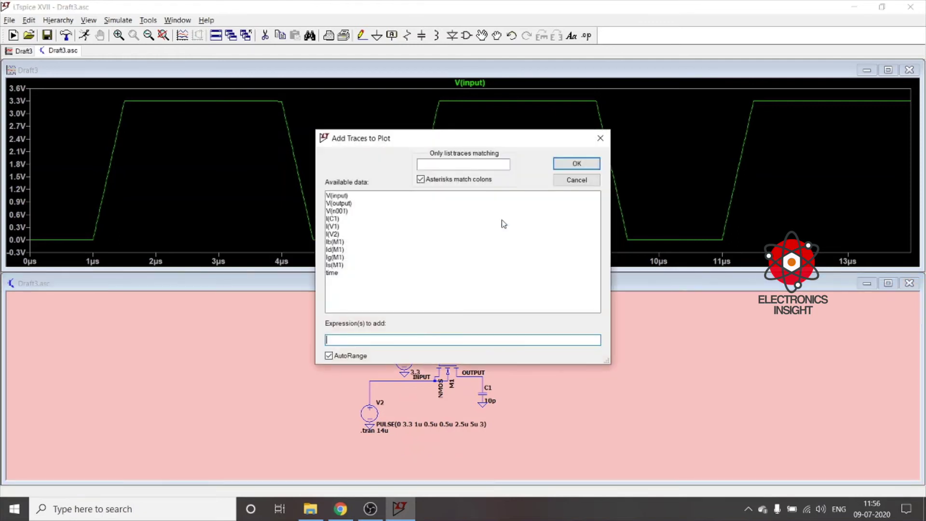
pyautogui.click(343, 204)
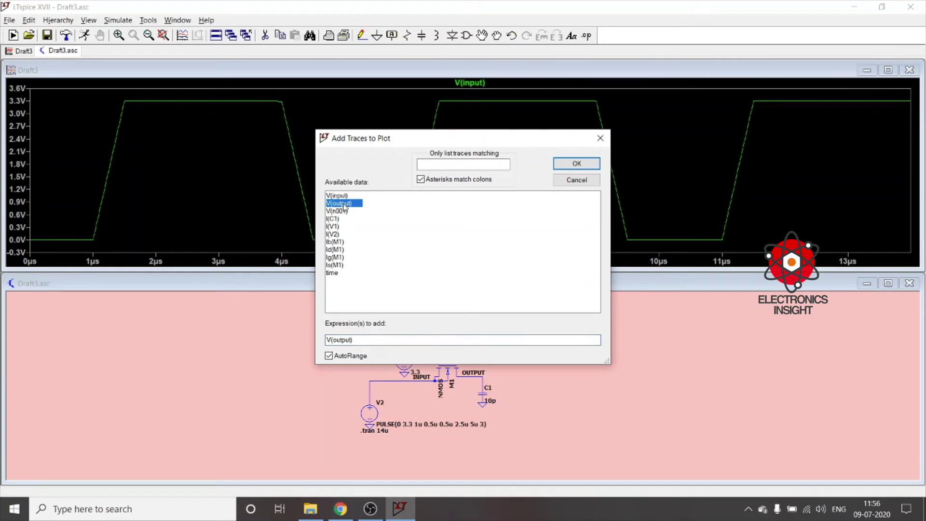
pyautogui.click(576, 165)
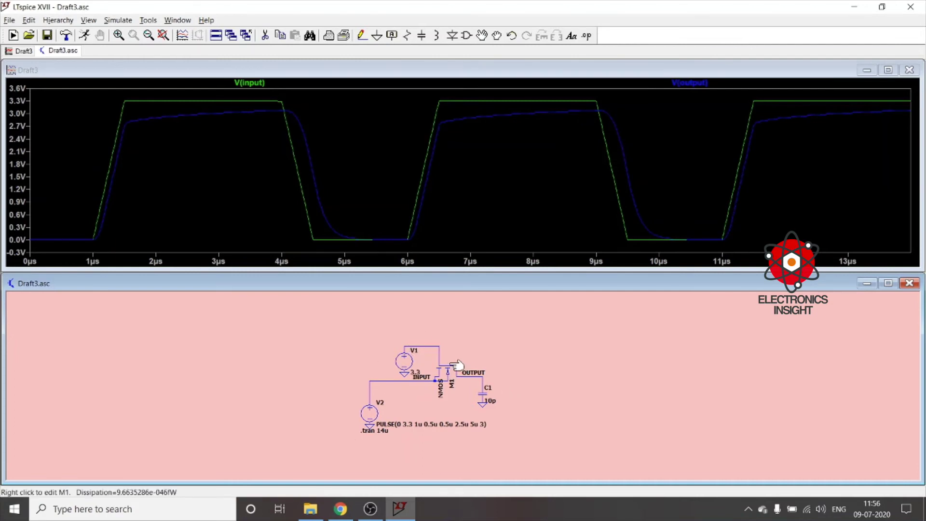
pyautogui.click(379, 380)
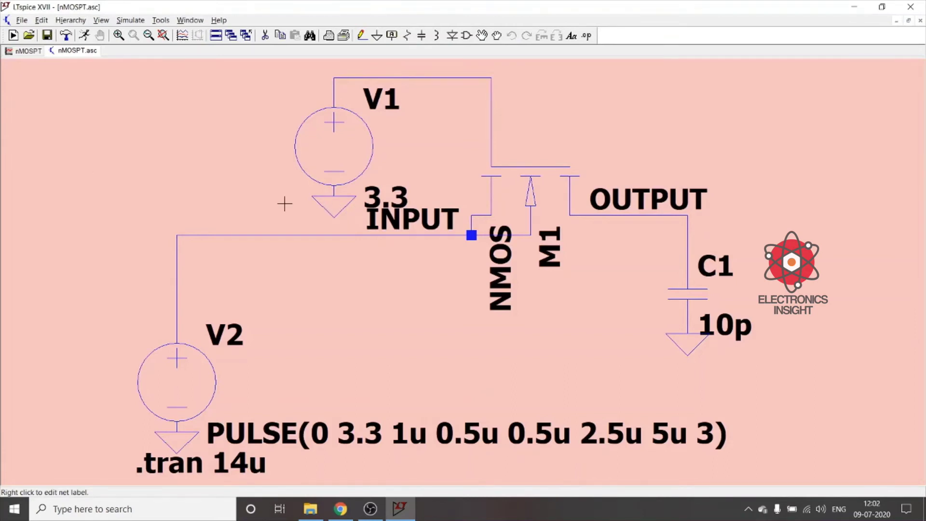
# Create a new schematic and place one nmos4 transistor in it, rotated 90 degrees so its gate faces up.
pyautogui.click(22, 20)
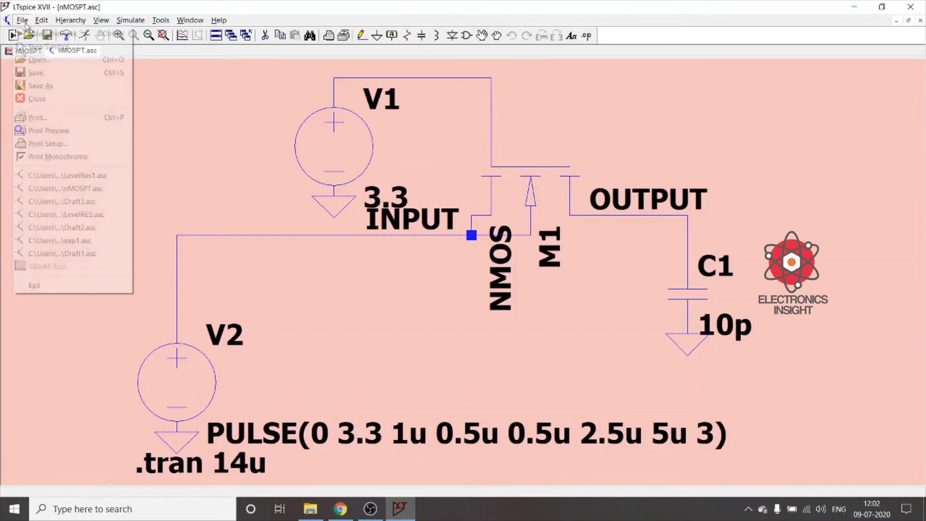
pyautogui.click(32, 48)
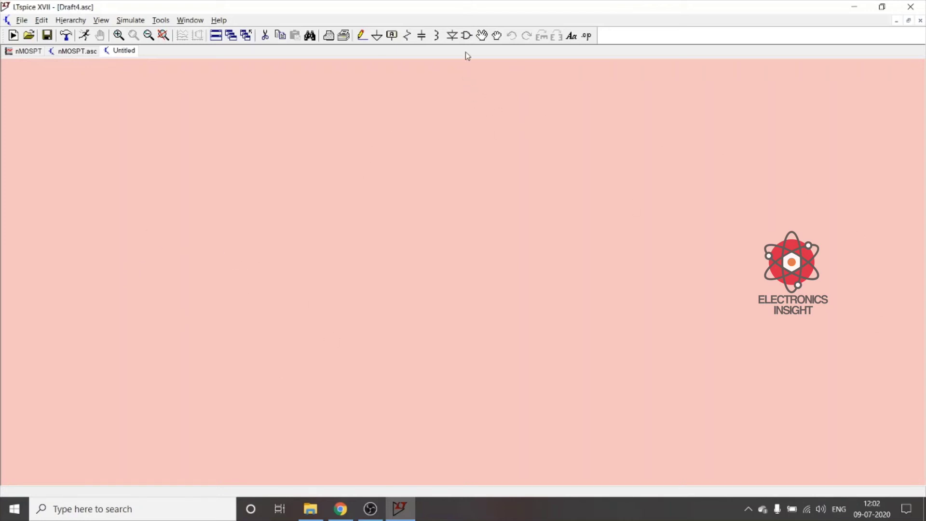
pyautogui.click(466, 35)
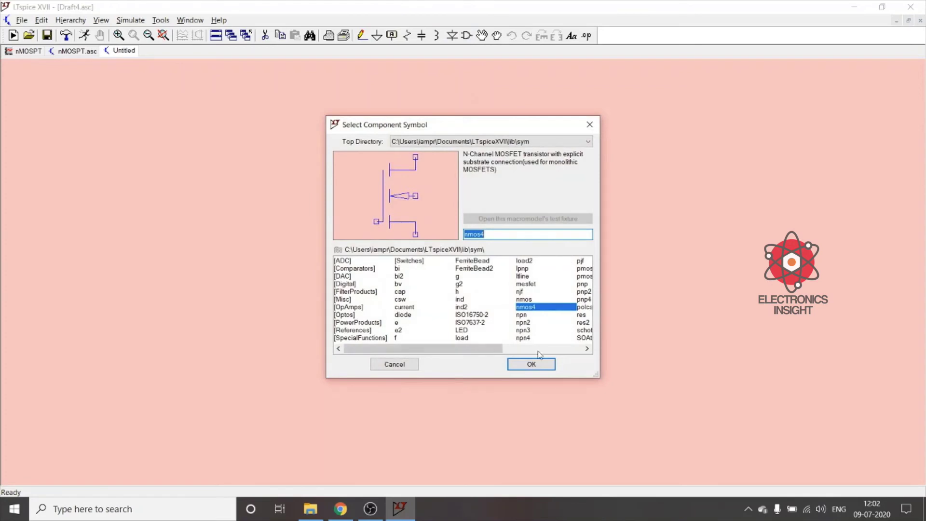
pyautogui.click(531, 363)
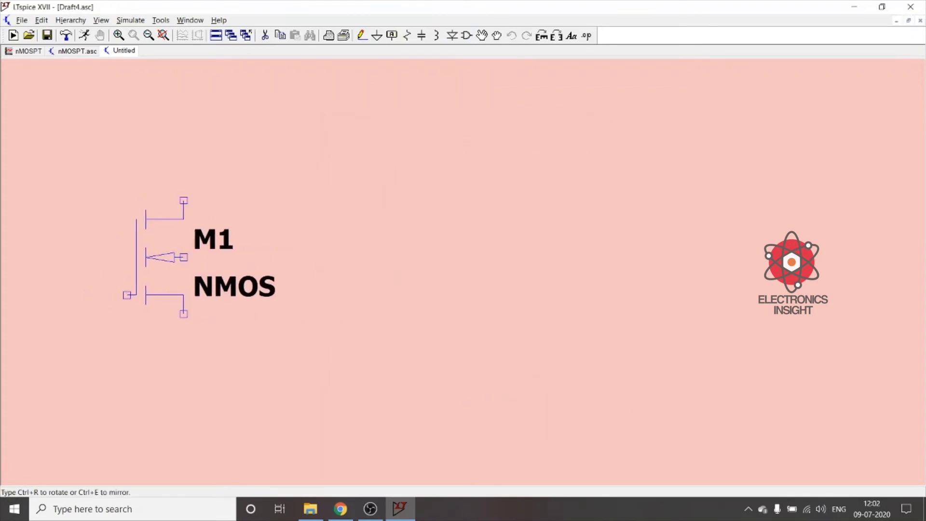
pyautogui.hotkey('ctrl', 'r')
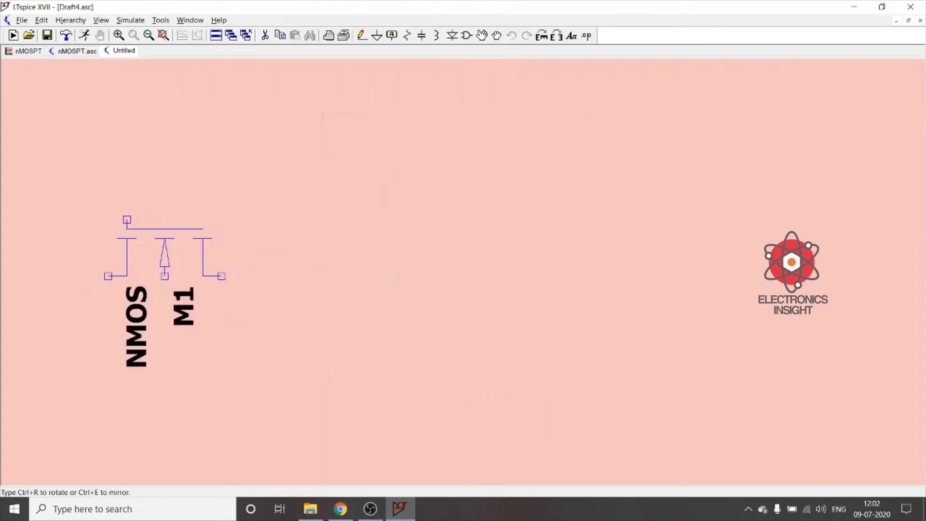
pyautogui.click(277, 220)
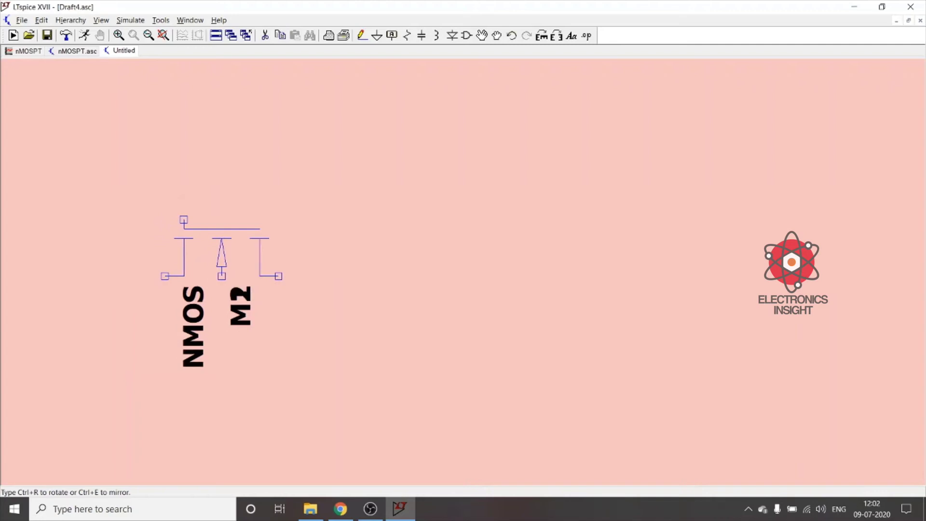
pyautogui.press('Escape')
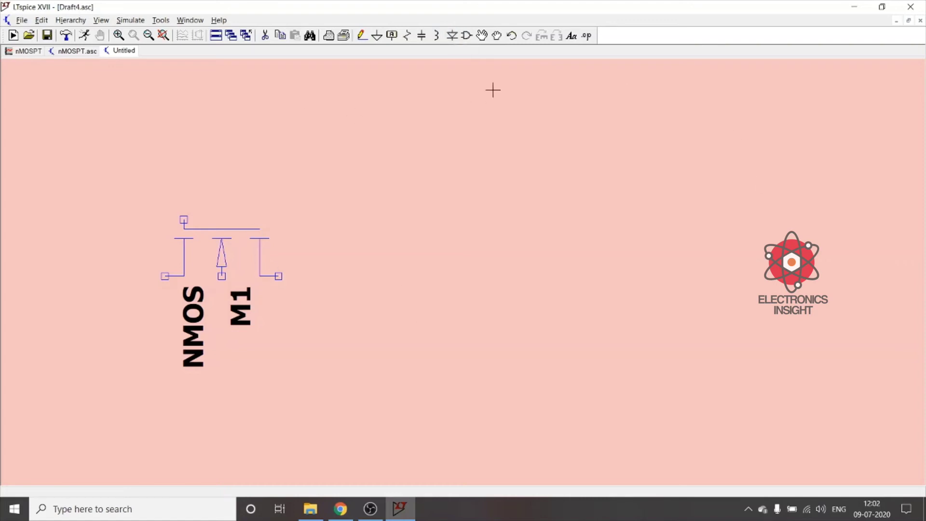
# Place a horizontally mirrored pmos4 transistor above and to the right of the NMOS transistor.
pyautogui.click(467, 35)
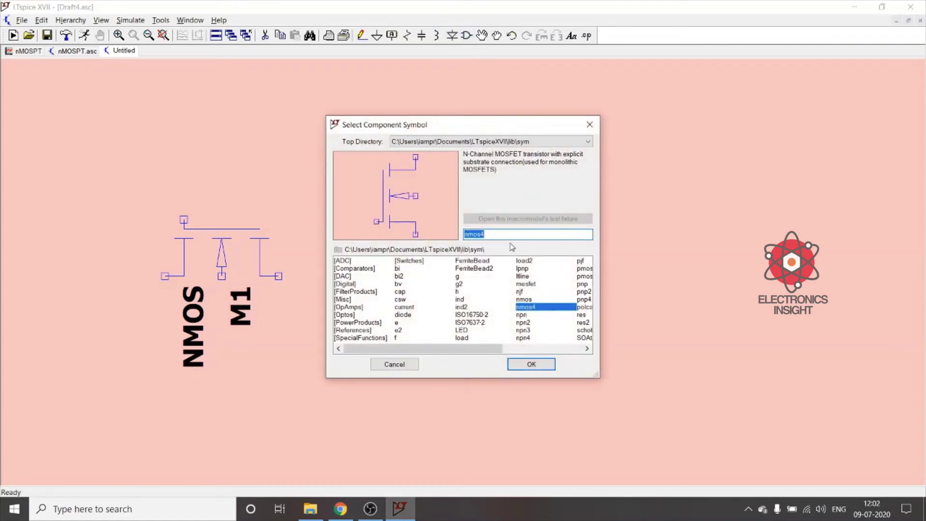
pyautogui.write('pmos')
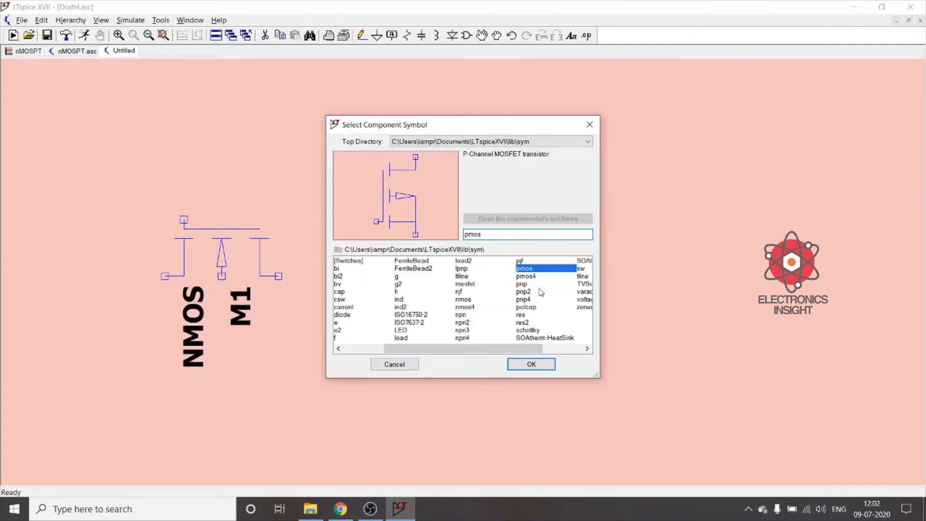
pyautogui.click(531, 364)
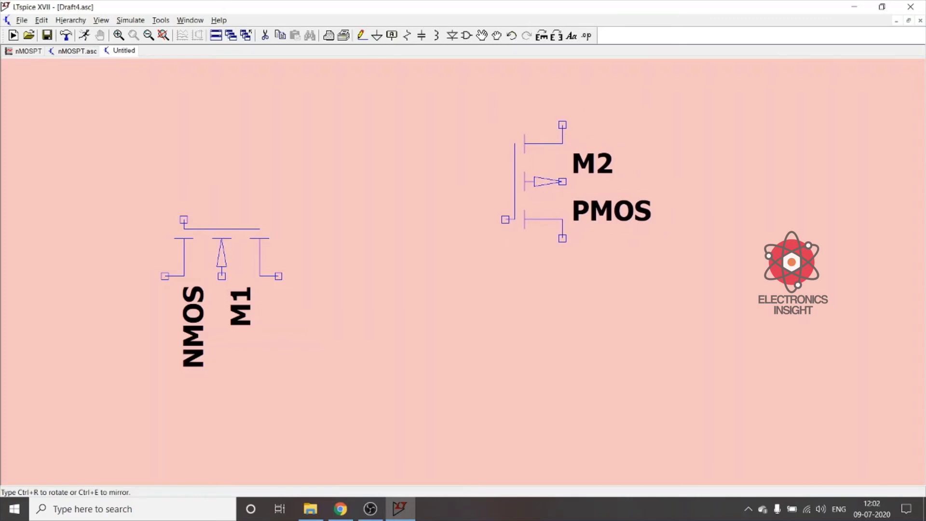
pyautogui.hotkey('ctrl', 'e')
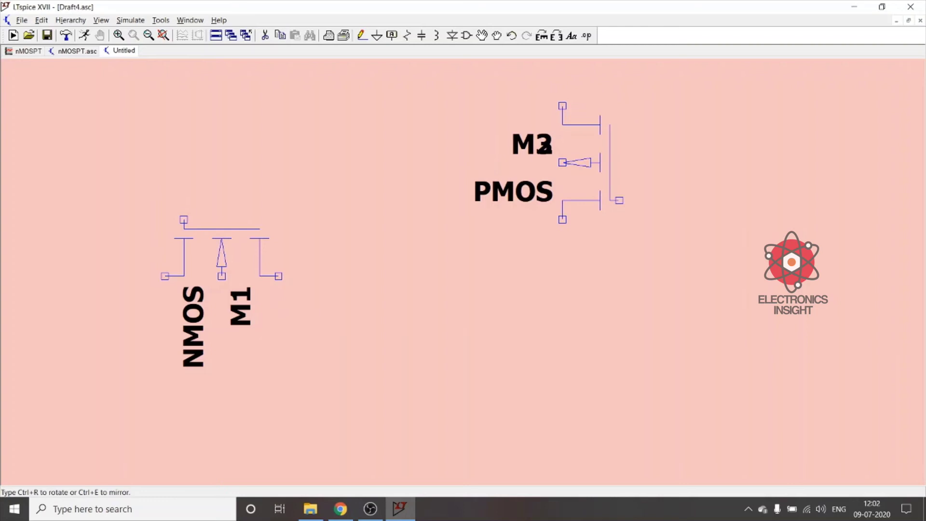
pyautogui.click(545, 146)
pyautogui.press('Escape')
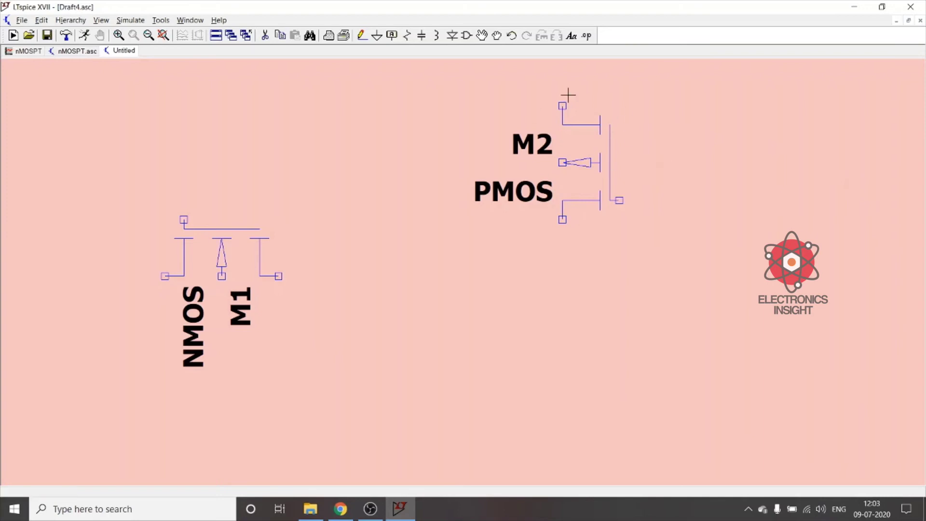
# Insert a second pmos4 transistor to the right of M2.
pyautogui.click(466, 35)
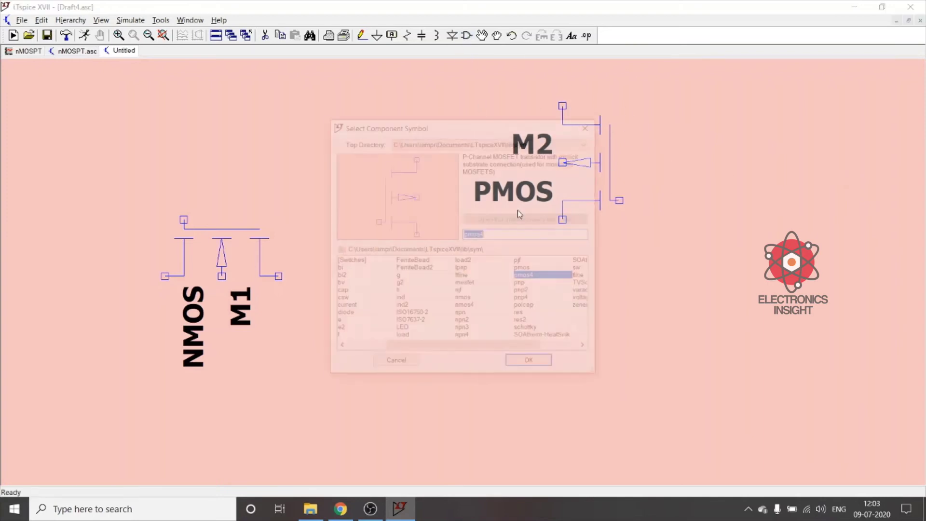
pyautogui.click(530, 361)
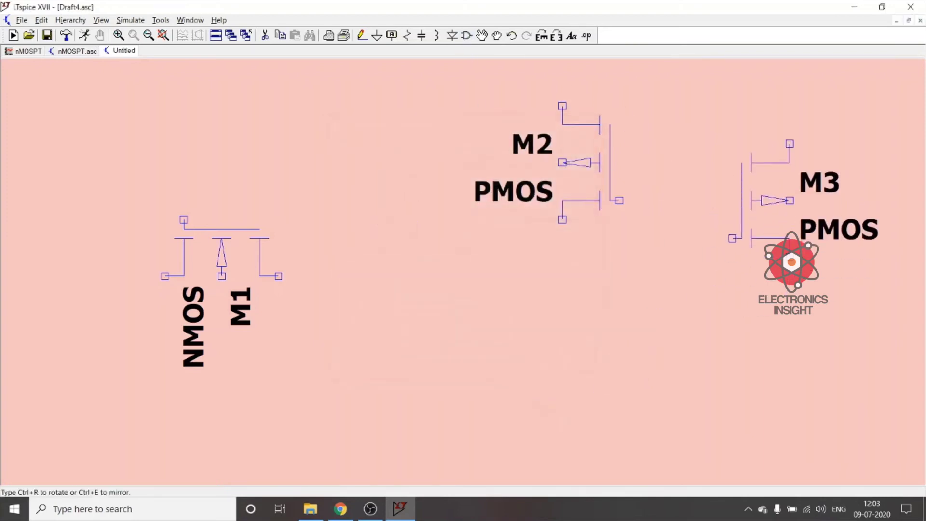
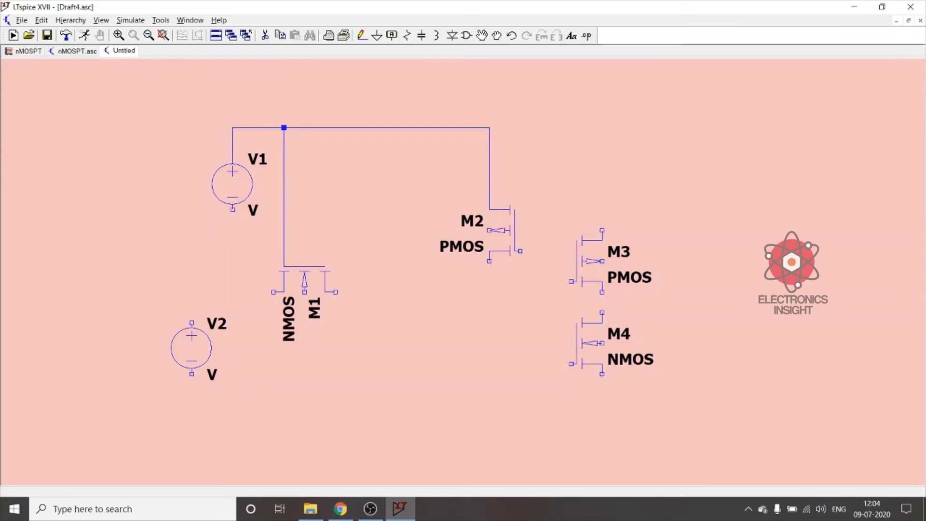
# Wire the gates of M3 and M4 together and connect M3's lower channel terminal to M4's upper one.
pyautogui.press('F3')
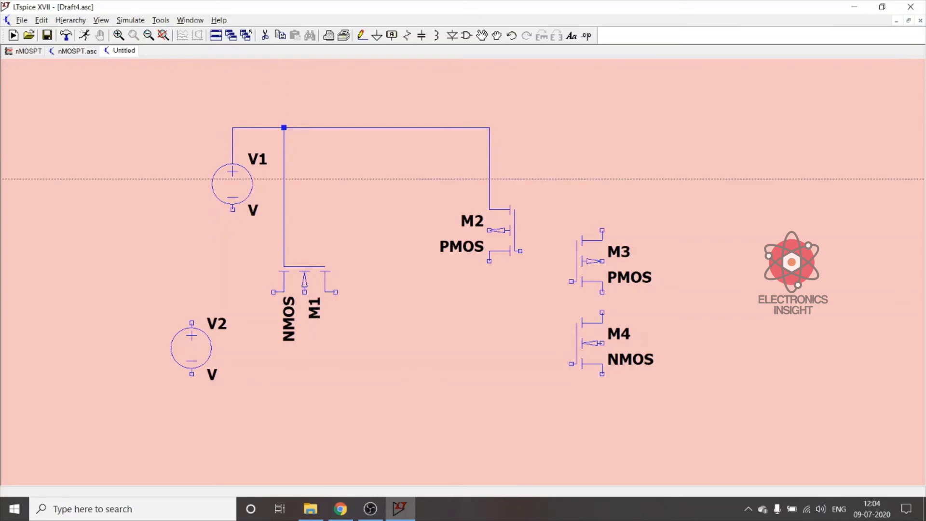
pyautogui.click(511, 209)
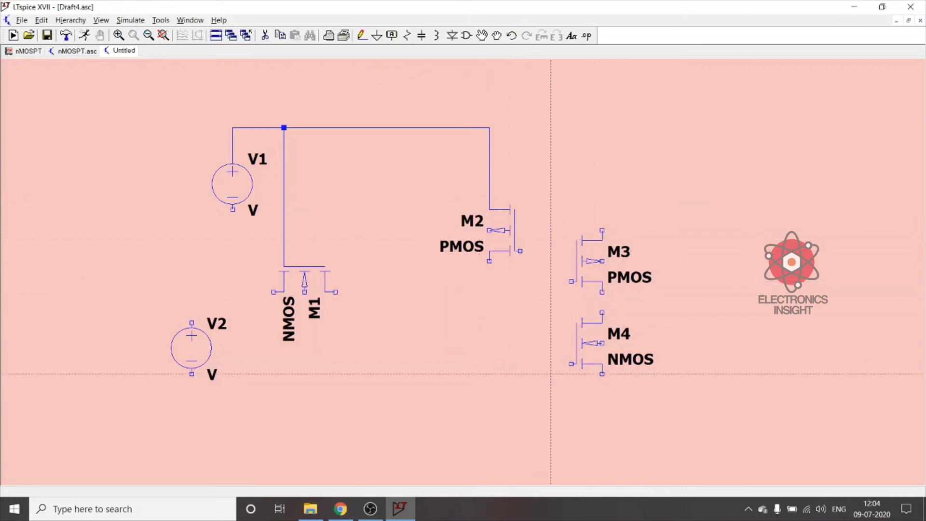
pyautogui.click(572, 282)
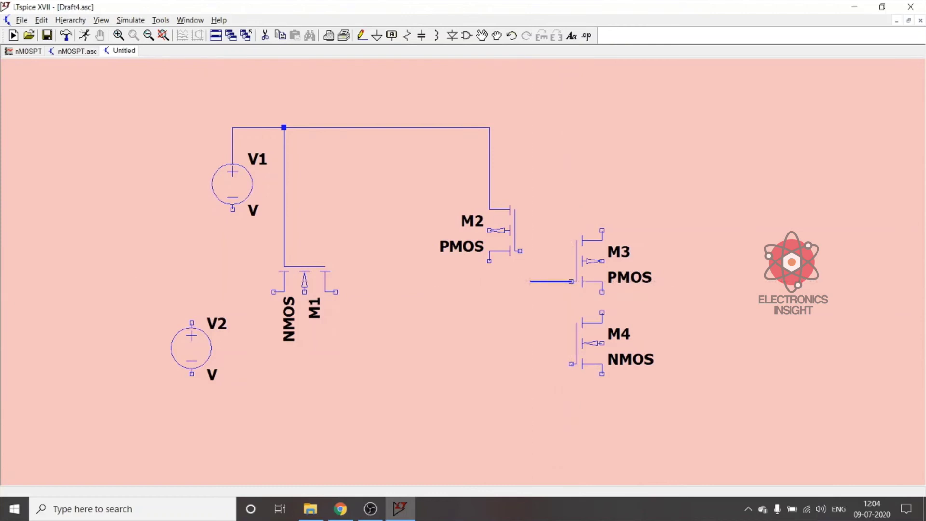
pyautogui.click(541, 281)
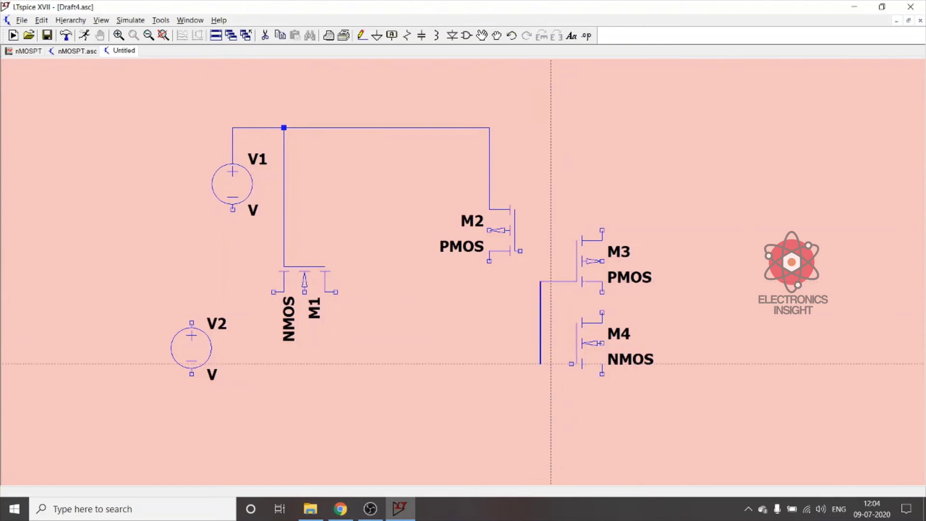
pyautogui.click(571, 364)
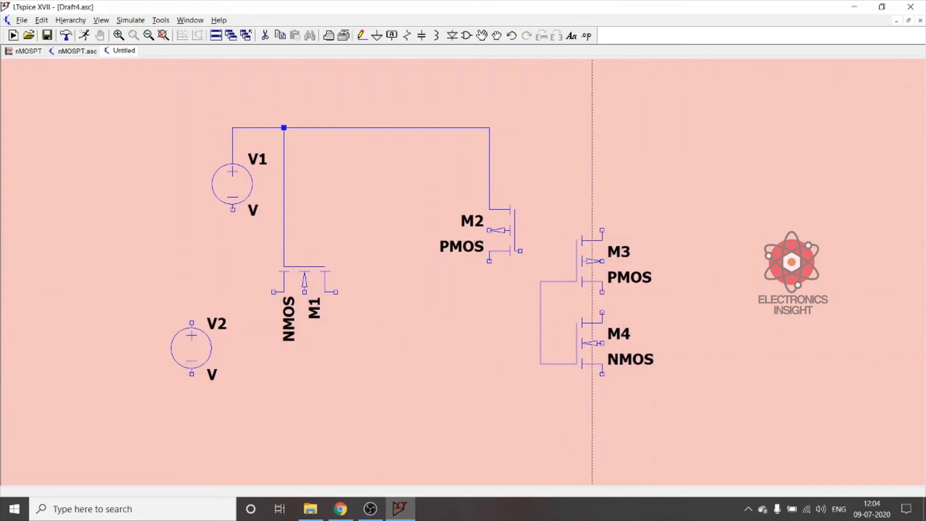
pyautogui.click(602, 292)
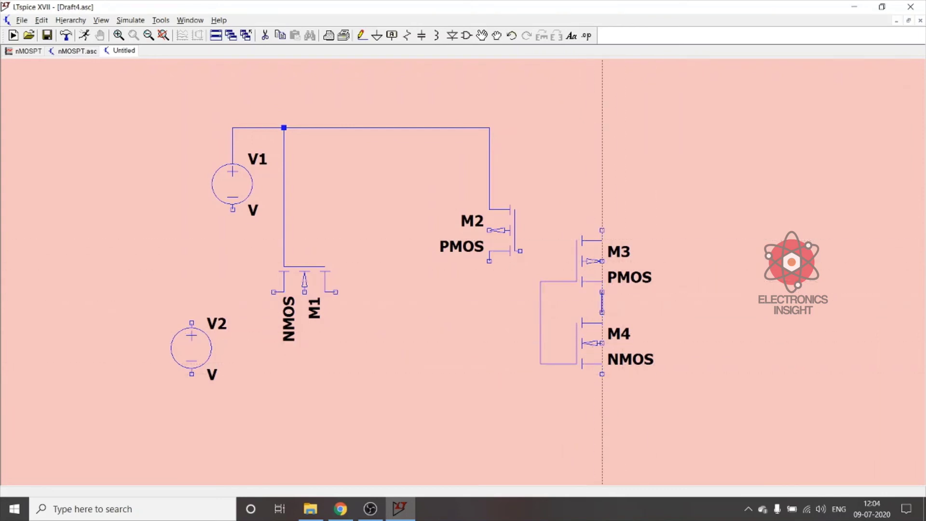
pyautogui.click(602, 322)
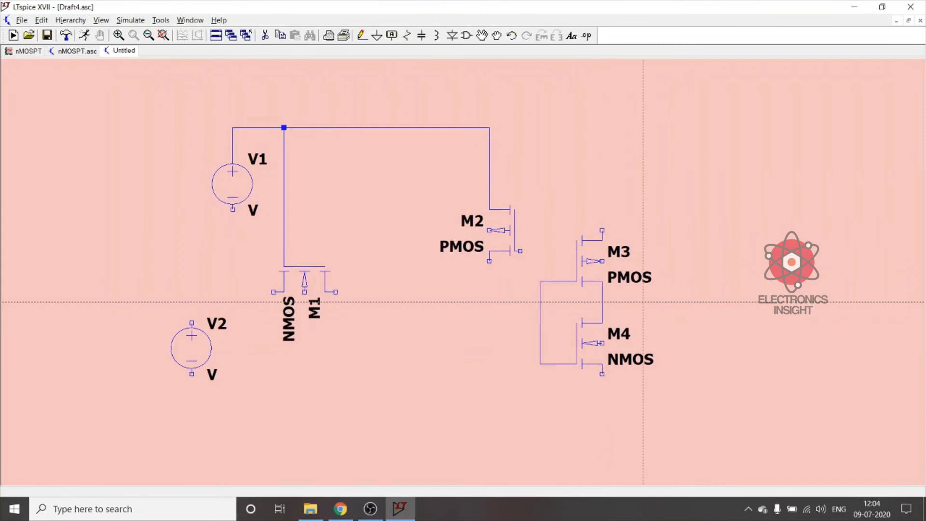
pyautogui.click(602, 261)
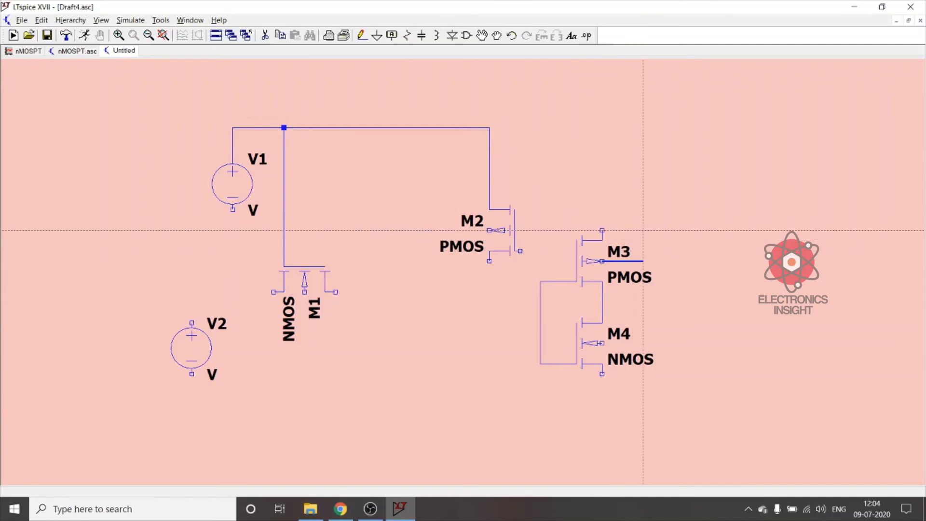
pyautogui.press('Escape')
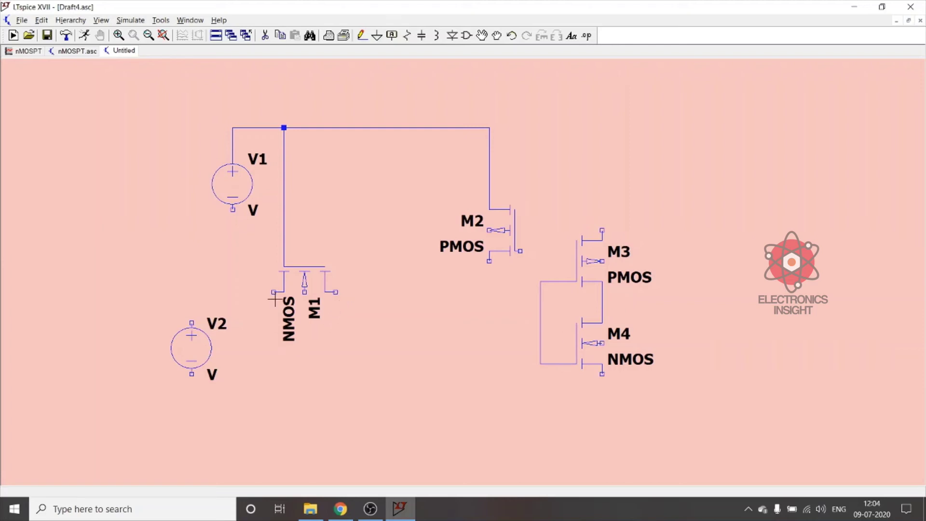
# Wire the positive terminal of V2 to the left channel terminal of M1.
pyautogui.click(361, 35)
pyautogui.click(284, 292)
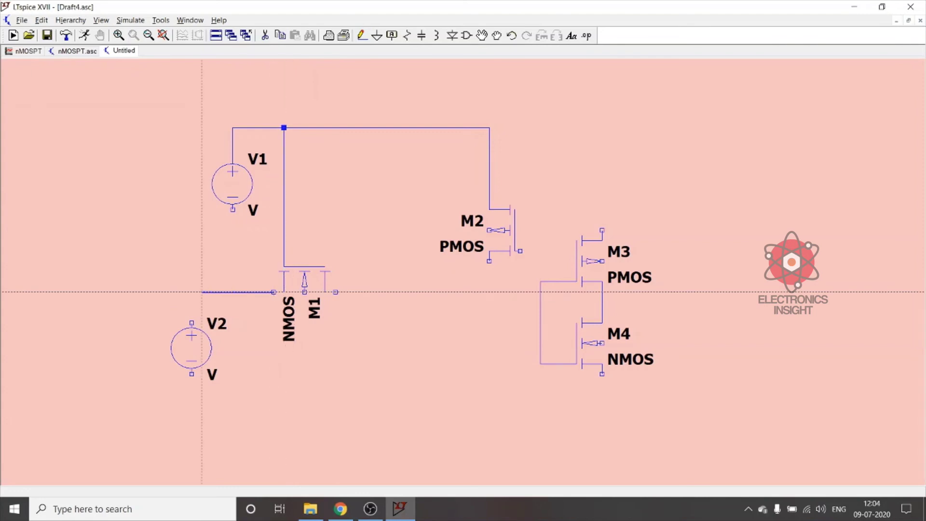
pyautogui.click(192, 323)
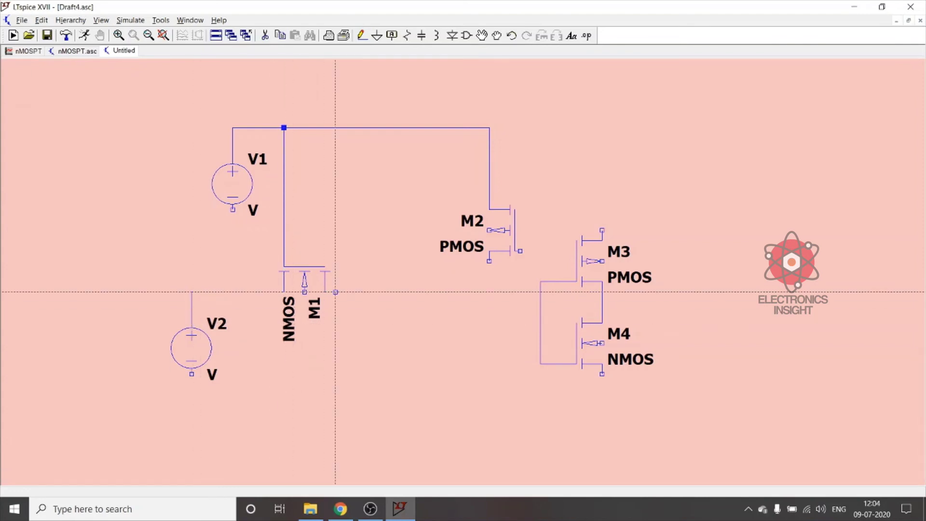
# Wire M1's right channel terminal to the shared gates of M3 and M4, and connect M2's lower channel terminal to that wire.
pyautogui.click(335, 292)
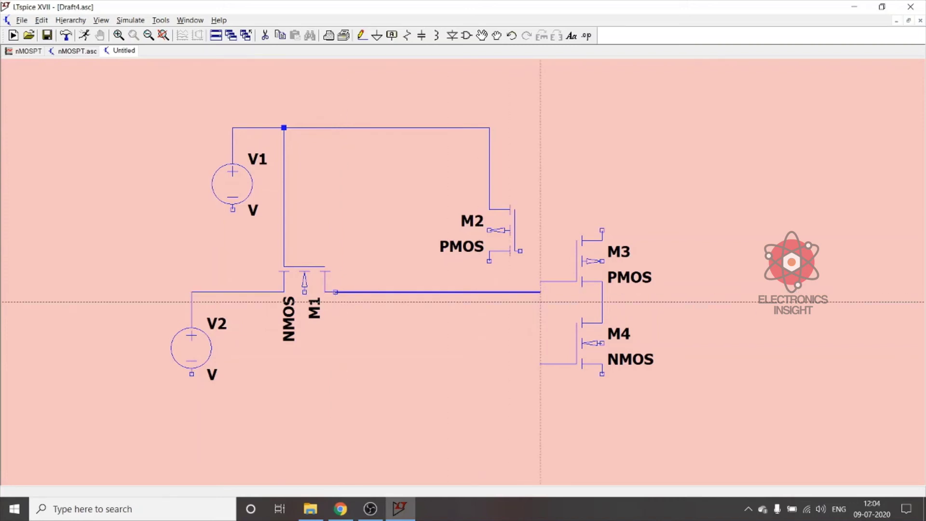
pyautogui.click(540, 292)
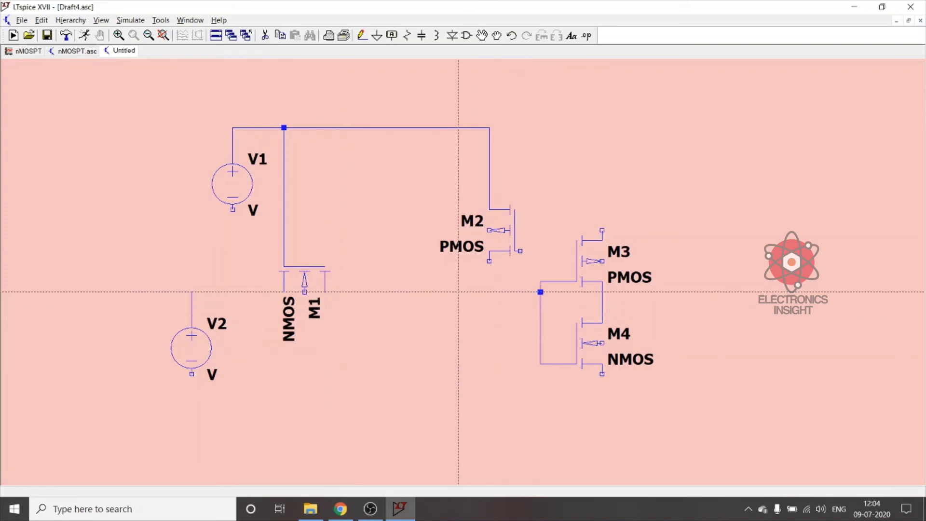
pyautogui.click(489, 261)
pyautogui.click(489, 292)
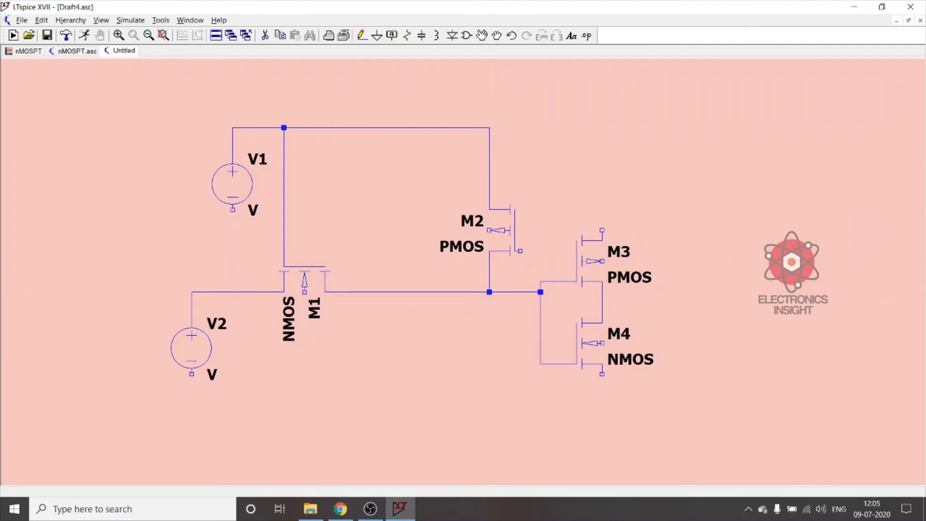
# Route M2's gate over M3 to the node between M3 and M4, and extend that node to the right as the output wire.
pyautogui.click(520, 251)
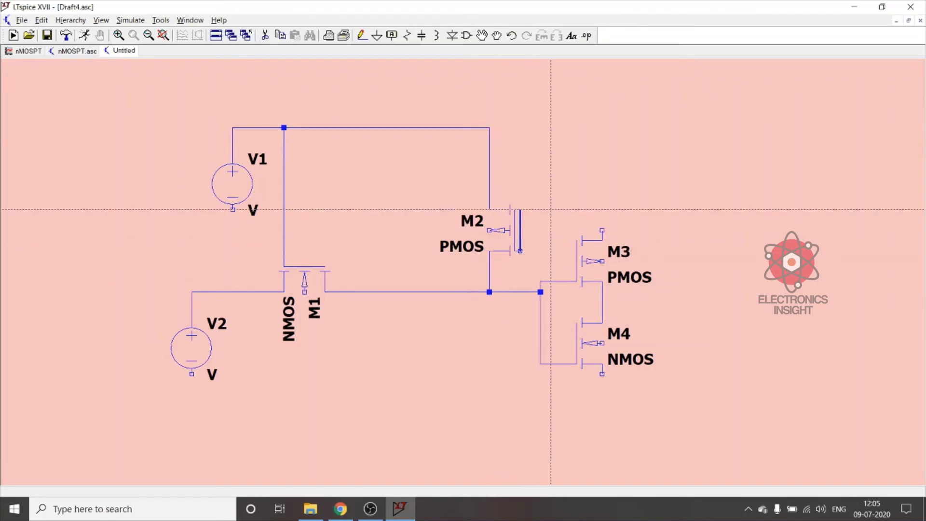
pyautogui.click(551, 189)
pyautogui.click(736, 189)
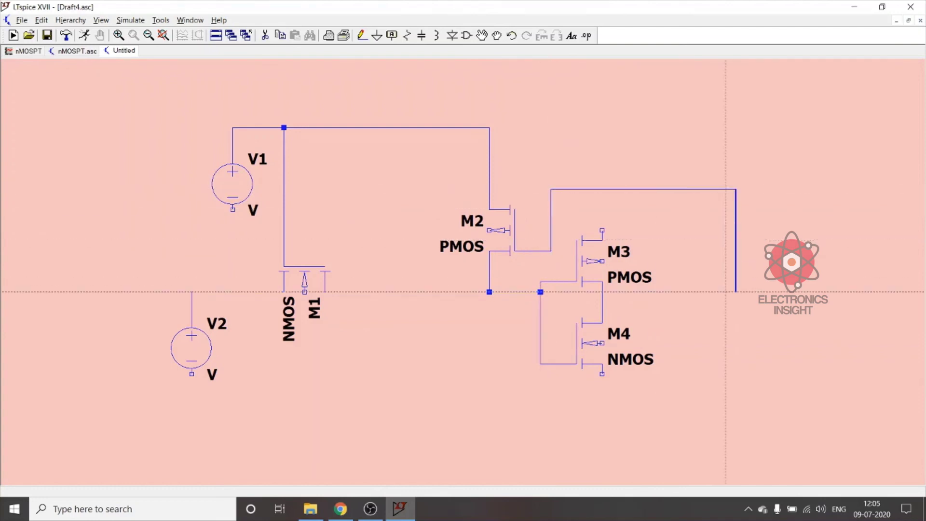
pyautogui.click(735, 302)
pyautogui.click(602, 302)
pyautogui.click(735, 302)
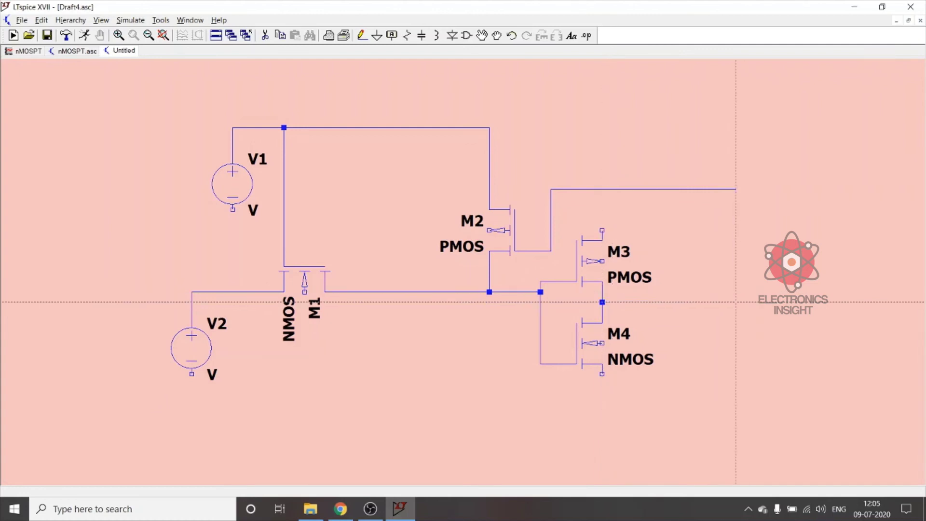
pyautogui.click(808, 302)
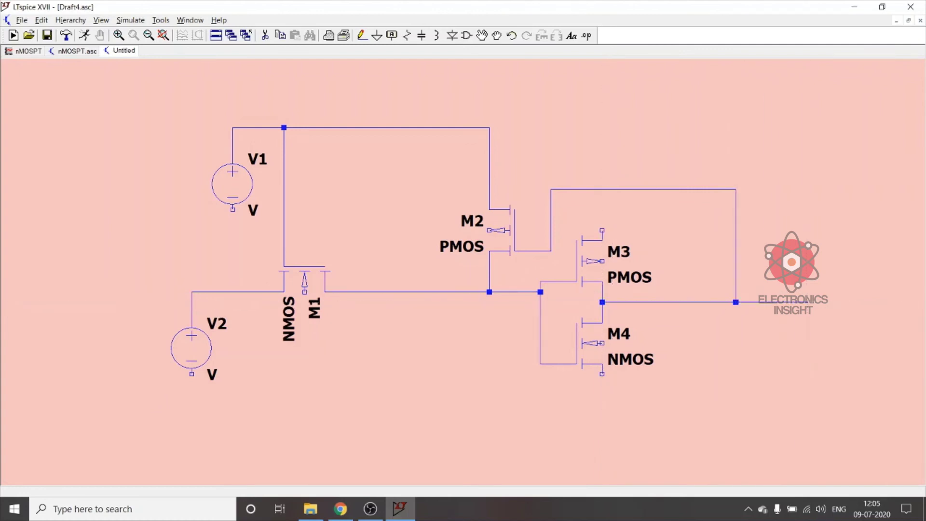
pyautogui.press('Escape')
# Wire M3's upper channel terminal to the V1 supply rail above M2.
pyautogui.click(362, 35)
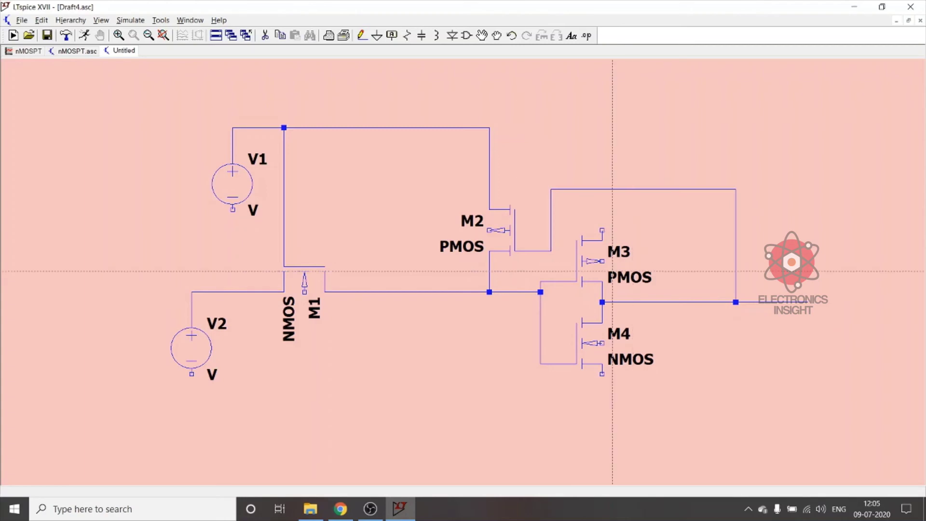
pyautogui.click(602, 230)
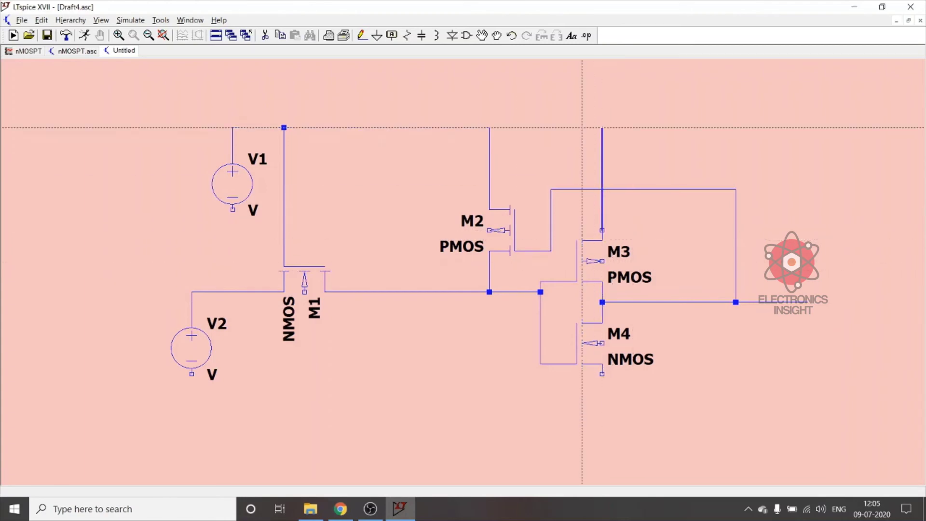
pyautogui.click(490, 128)
pyautogui.press('Escape')
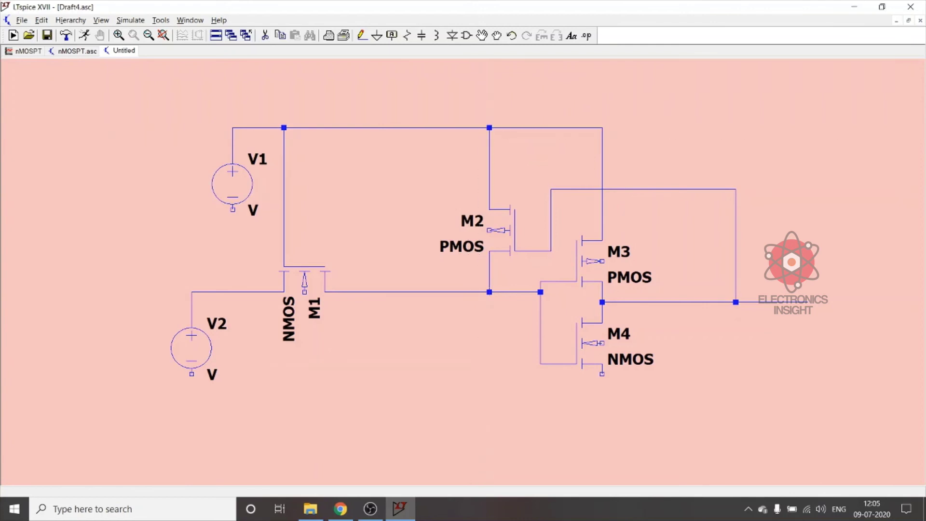
pyautogui.press('Escape')
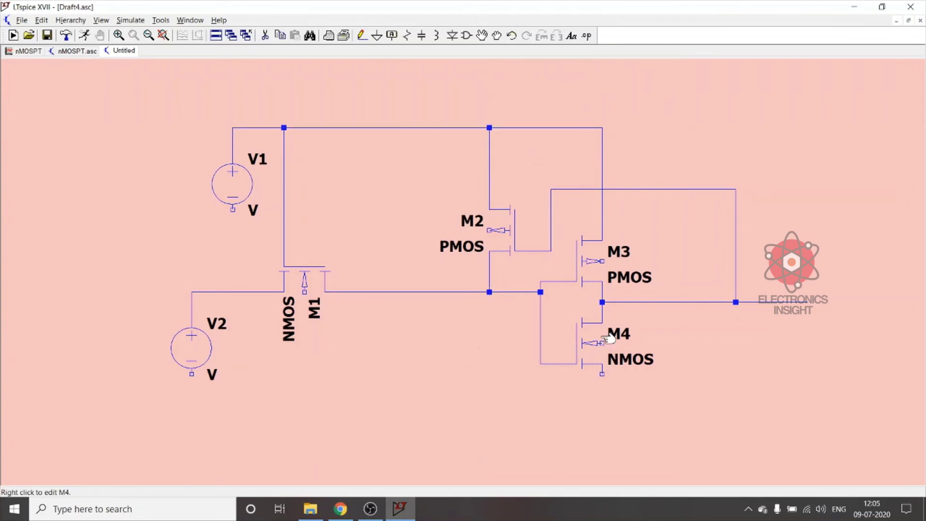
# Ground the negative terminals of V1 and V2, and wire M4's lower channel terminal to a ground symbol below it.
pyautogui.click(362, 36)
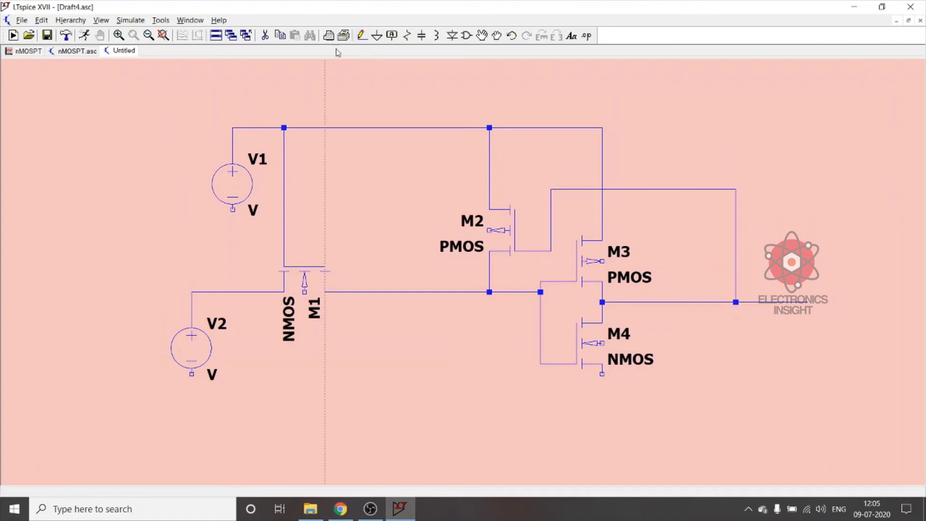
pyautogui.click(376, 36)
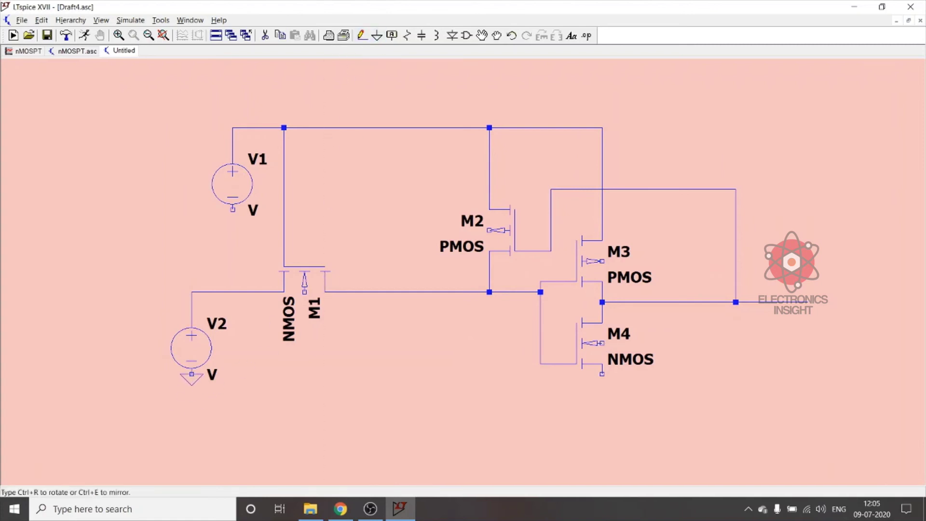
pyautogui.click(191, 374)
pyautogui.click(232, 209)
pyautogui.click(602, 373)
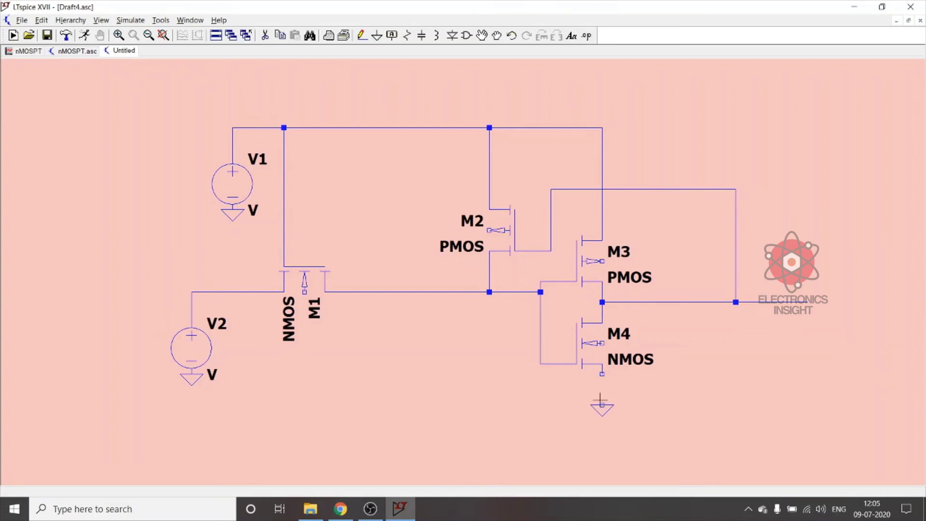
pyautogui.click(362, 35)
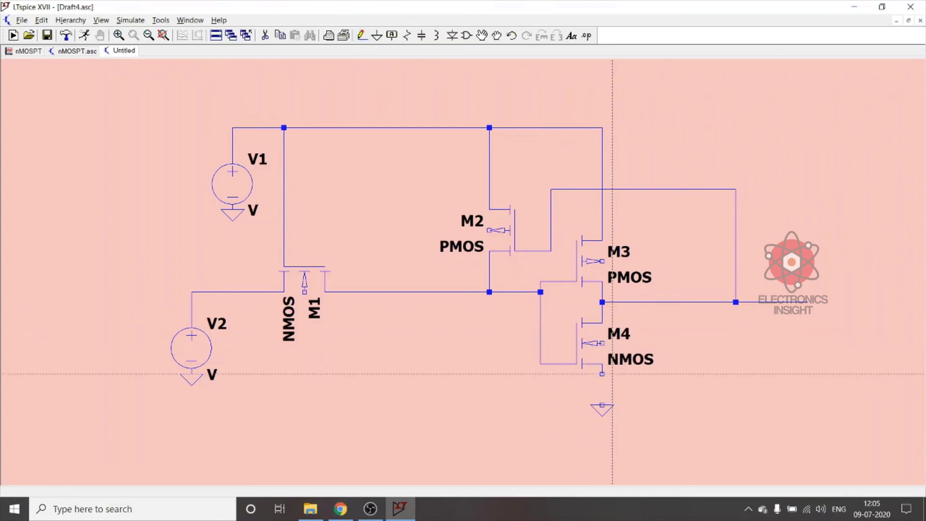
pyautogui.click(602, 374)
pyautogui.click(602, 405)
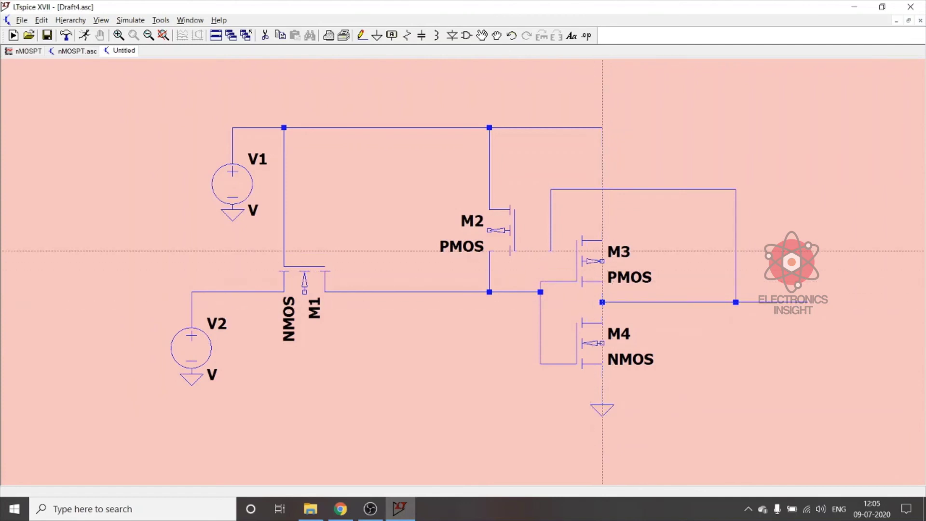
# Wire M3's body terminal to its supply connection and M4's body terminal to its ground connection.
pyautogui.click(602, 261)
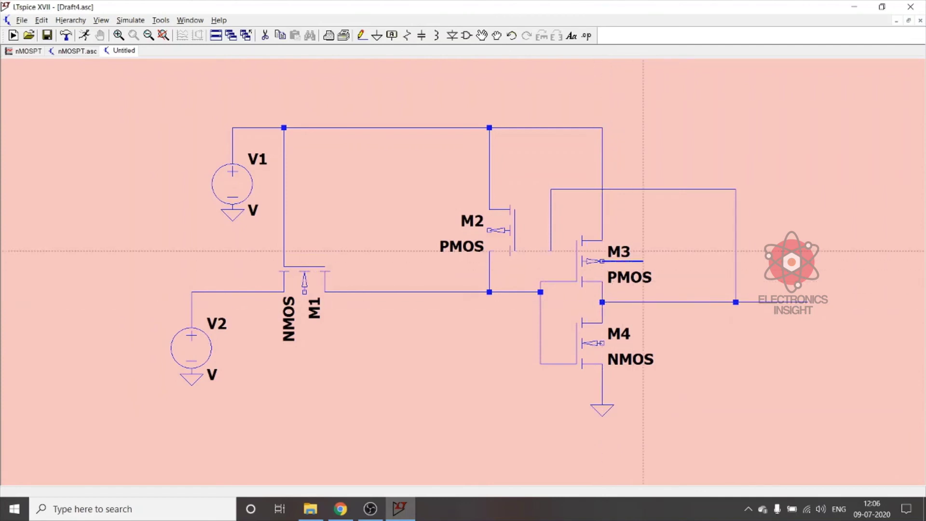
pyautogui.click(643, 230)
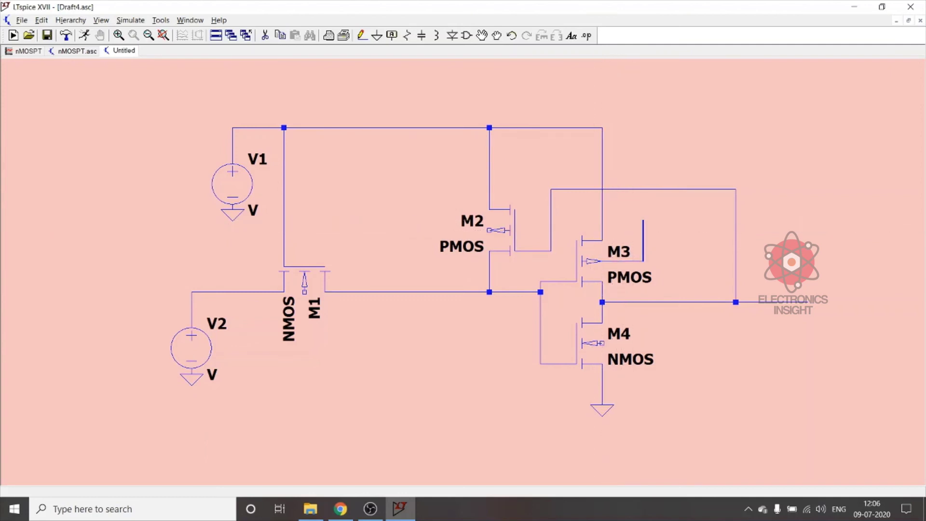
pyautogui.click(602, 220)
pyautogui.click(603, 343)
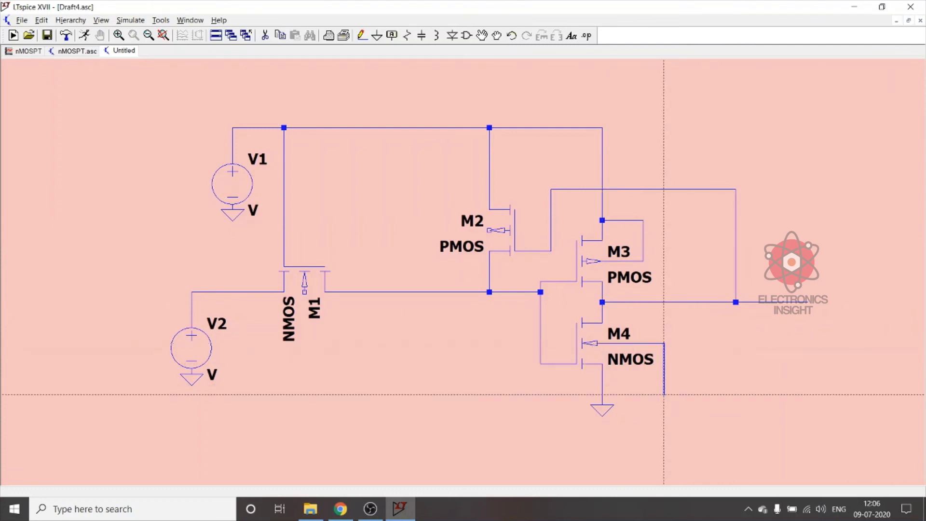
pyautogui.click(663, 385)
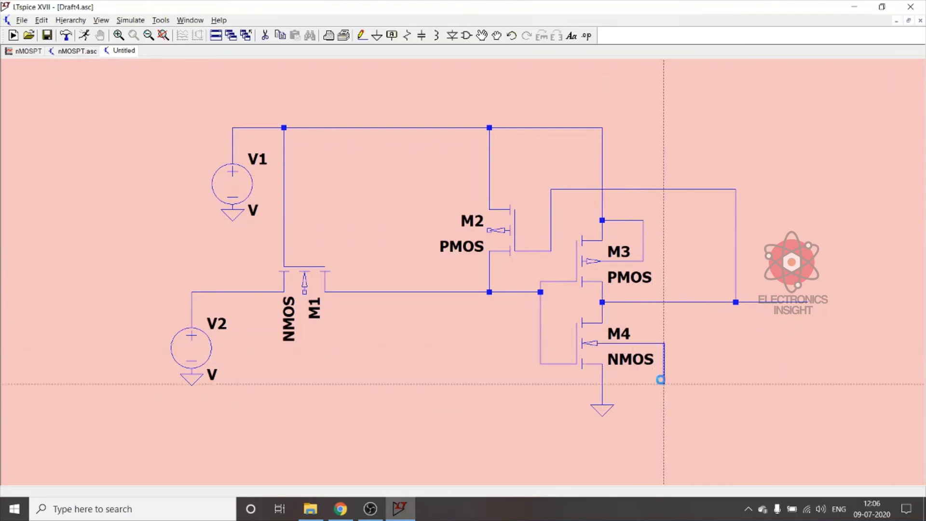
pyautogui.click(602, 384)
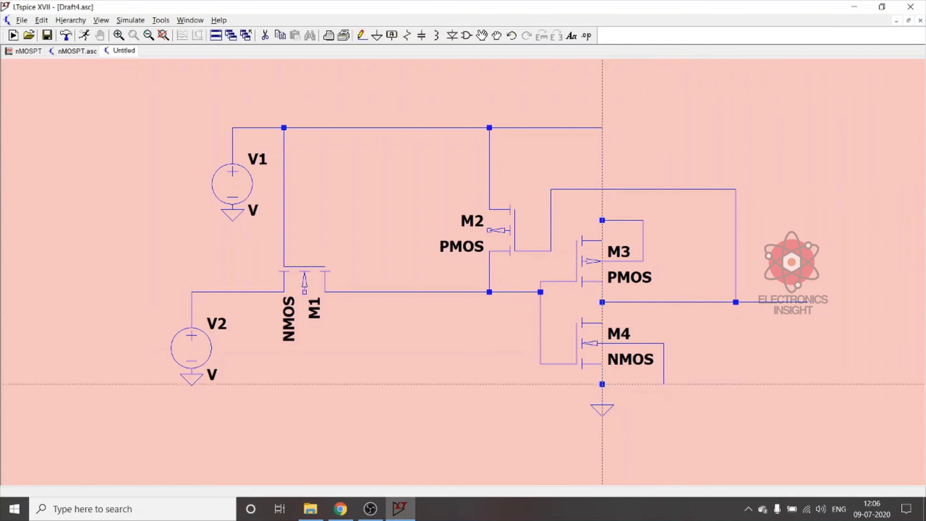
# Wire M2's body terminal to its supply connection above and M1's body terminal to the wire coming from V2.
pyautogui.press('Escape')
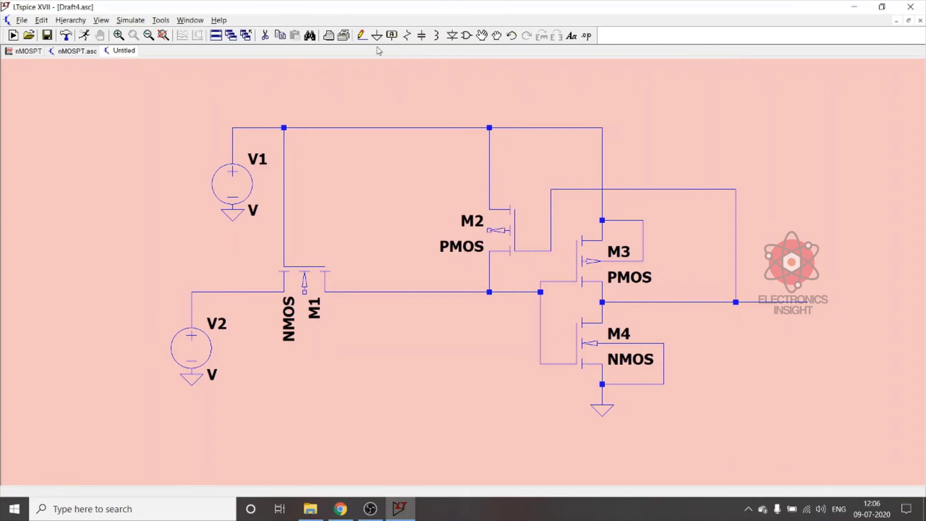
pyautogui.press('F3')
pyautogui.click(489, 230)
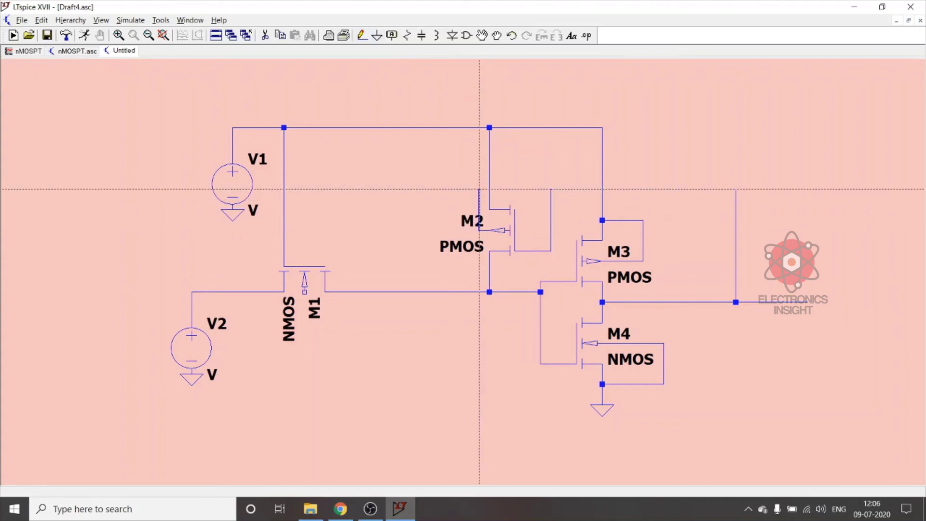
pyautogui.click(489, 189)
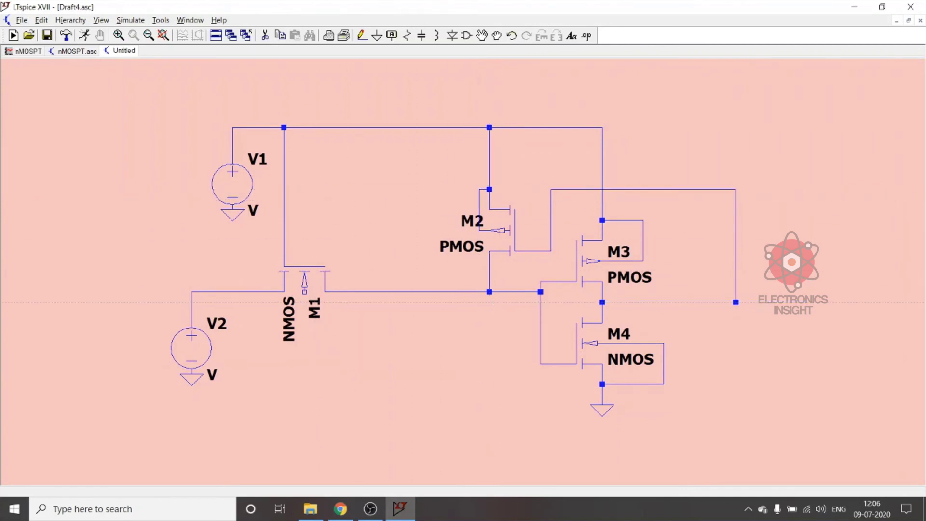
pyautogui.click(305, 292)
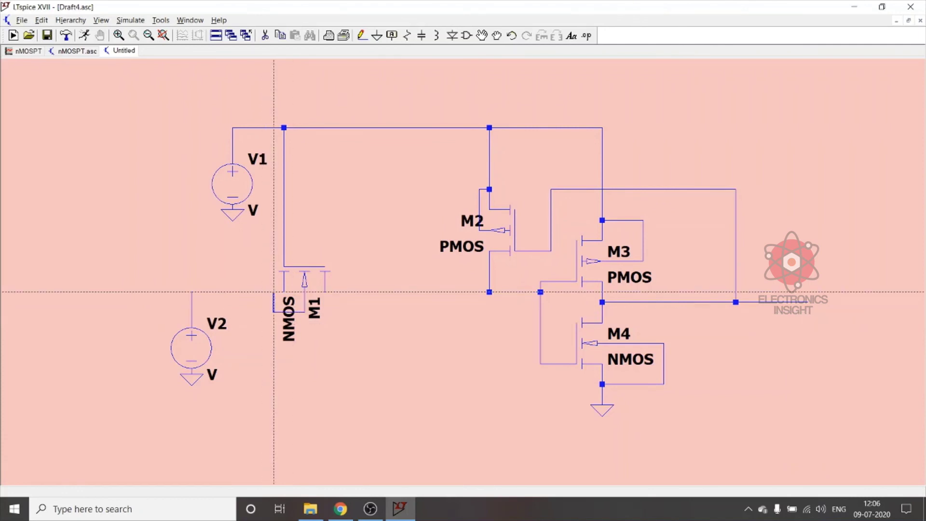
pyautogui.click(275, 292)
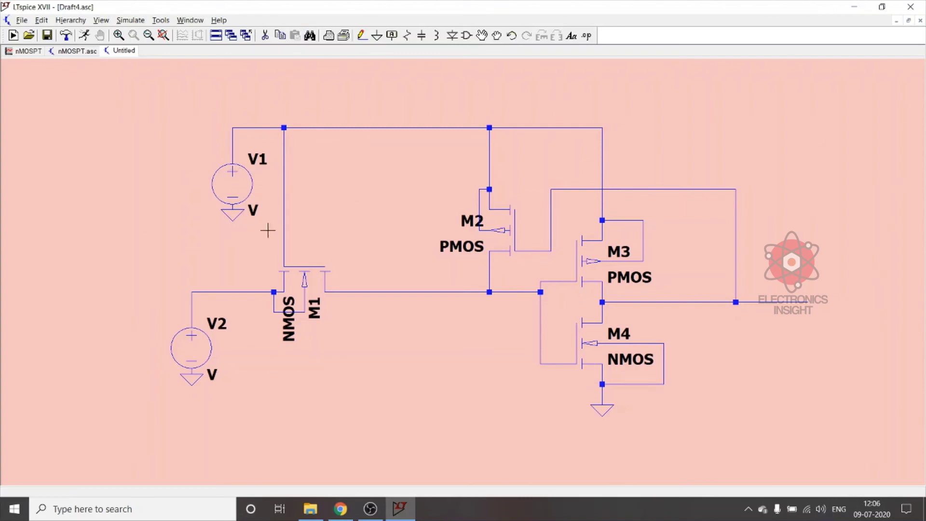
# Label the net between V2 and M1 as INPUT, placing the label on the wire above V2.
pyautogui.rightClick(216, 291)
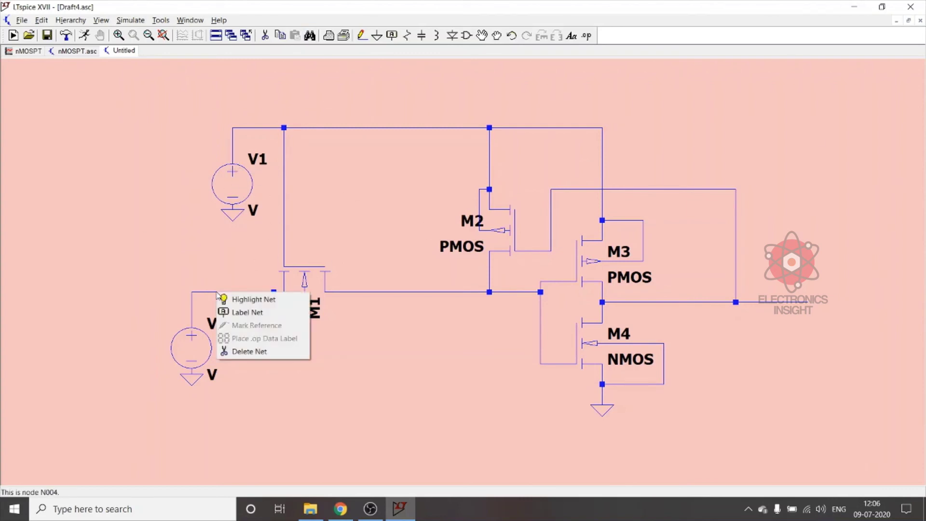
pyautogui.click(224, 313)
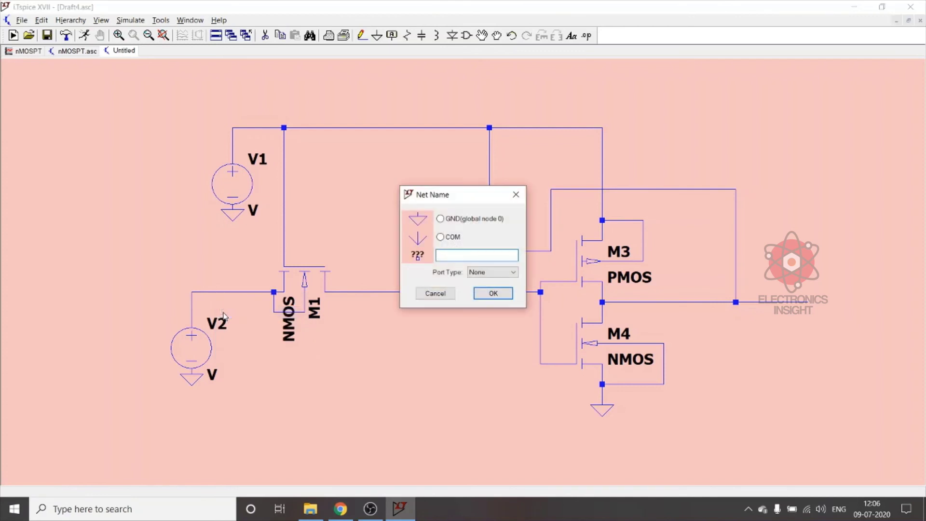
pyautogui.write('INPUT')
pyautogui.click(493, 293)
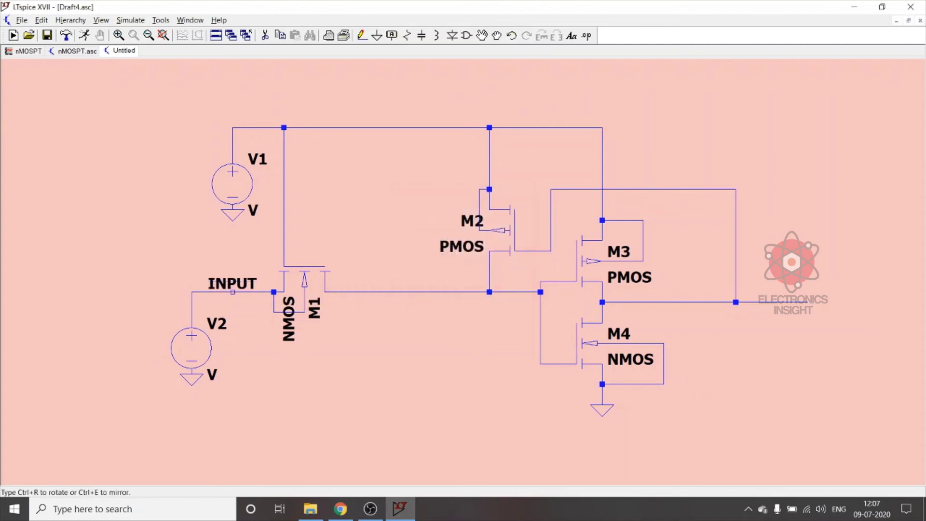
pyautogui.click(233, 291)
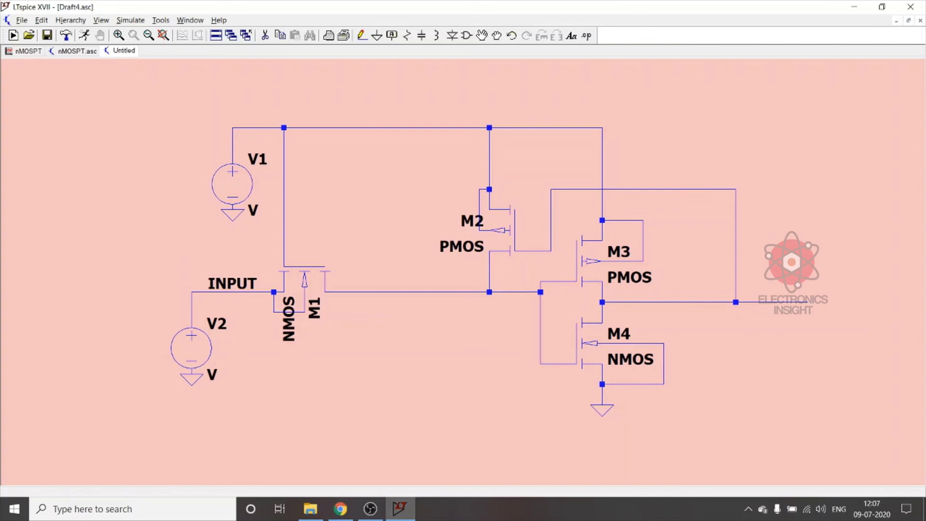
pyautogui.press('Escape')
# Label the net joining M1, M2 and the inverter gates as OUPUT, placing the label just before the gate junction.
pyautogui.rightClick(505, 292)
pyautogui.click(510, 309)
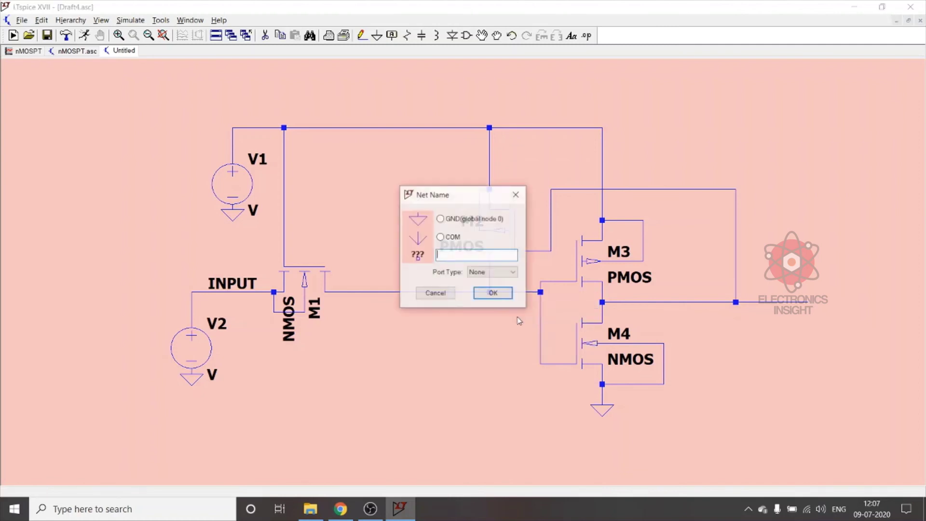
pyautogui.write('OU{TU')
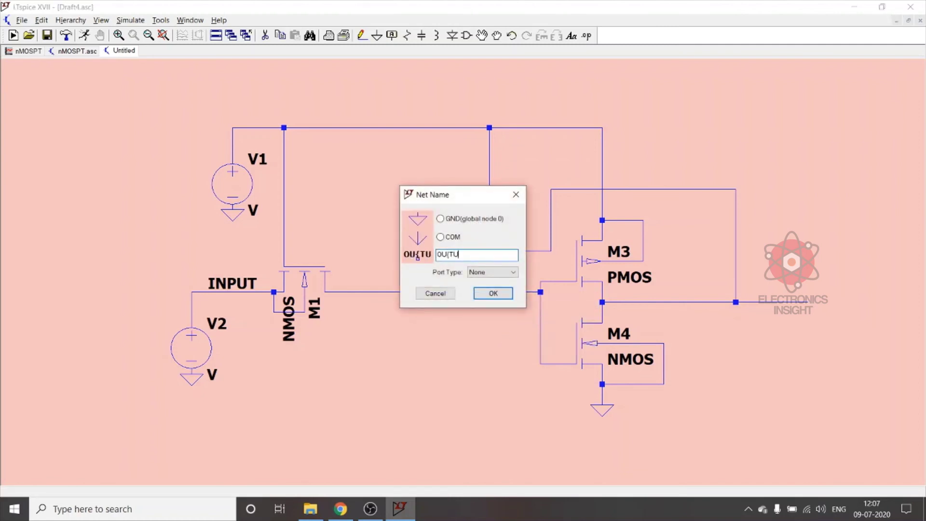
pyautogui.press('BackSpace')
pyautogui.press('BackSpace')
pyautogui.press('BackSpace')
pyautogui.write('PUT')
pyautogui.press('Return')
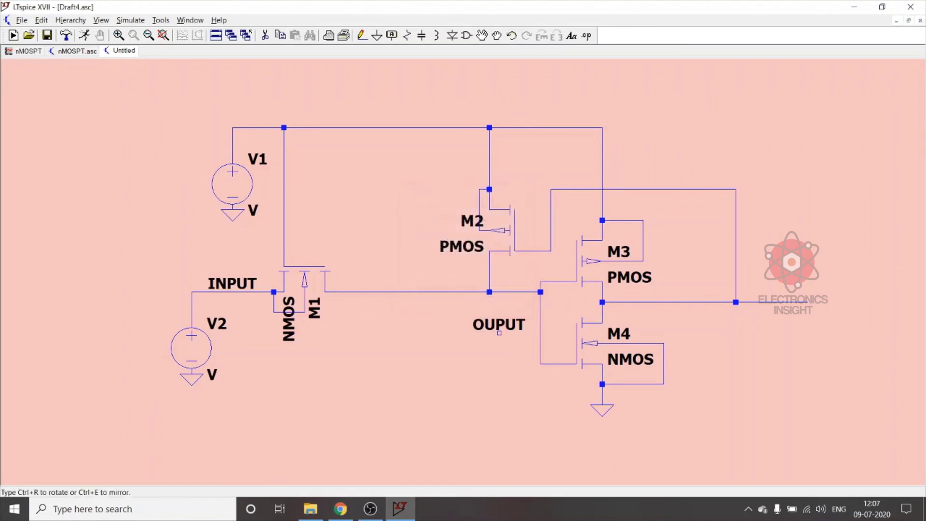
pyautogui.click(520, 292)
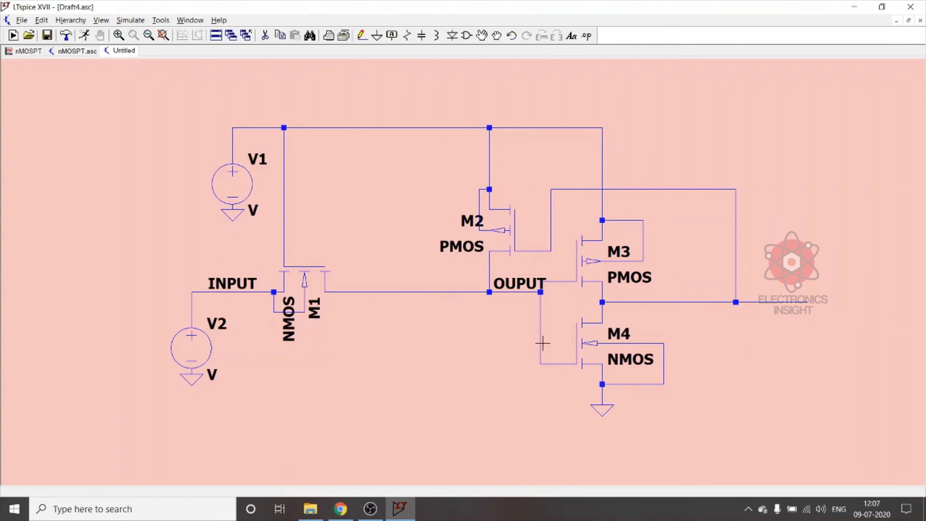
# Set V1 to 3.3 V DC and V2 to a pulse from 0 to 3.3 V, delay 1u, rise and fall 0.5u, on-time 2.5u, period 5u, 3 cycles.
pyautogui.rightClick(232, 187)
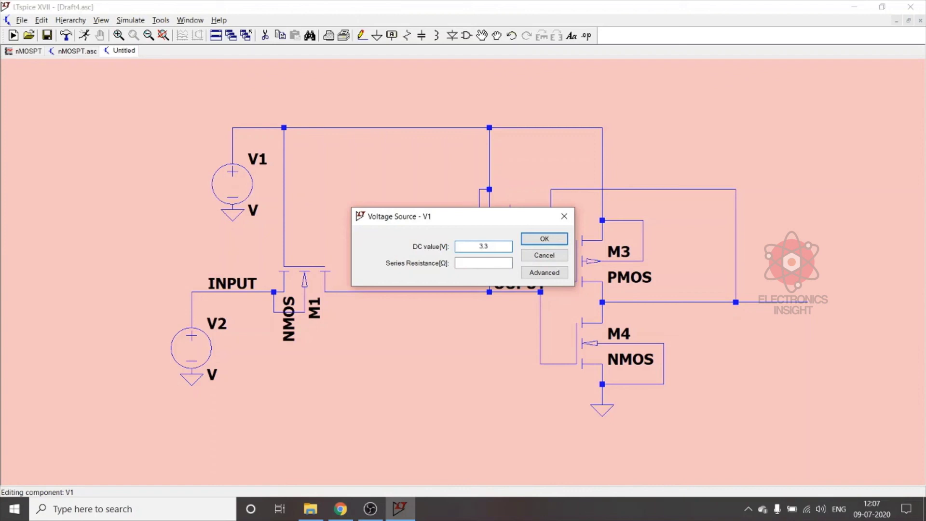
pyautogui.click(545, 239)
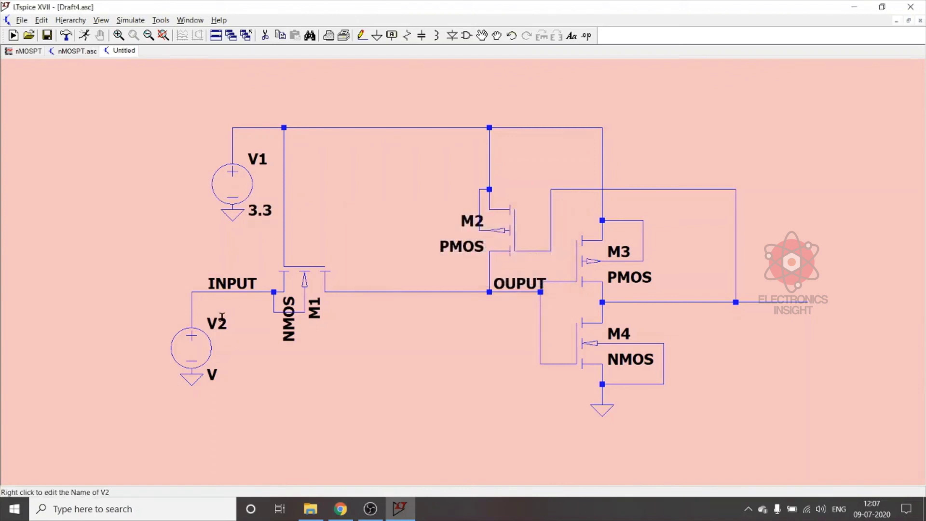
pyautogui.rightClick(198, 344)
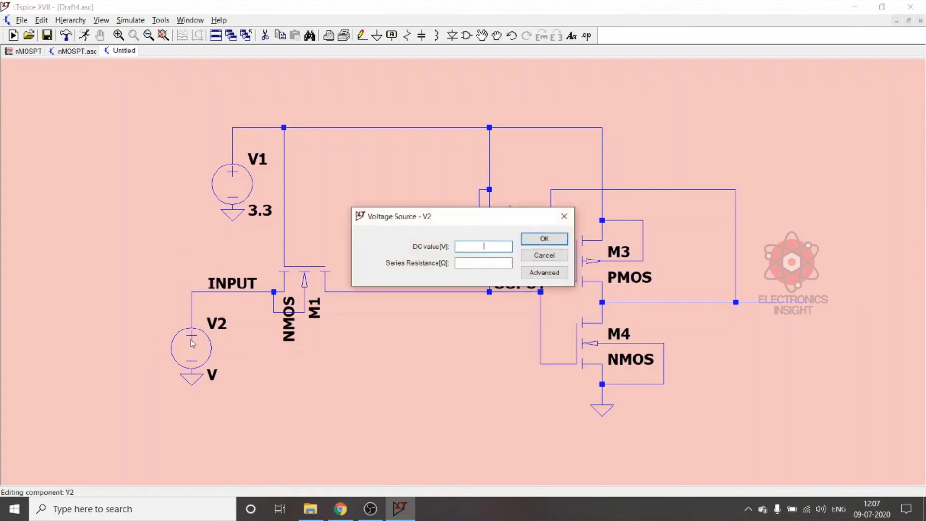
pyautogui.click(532, 273)
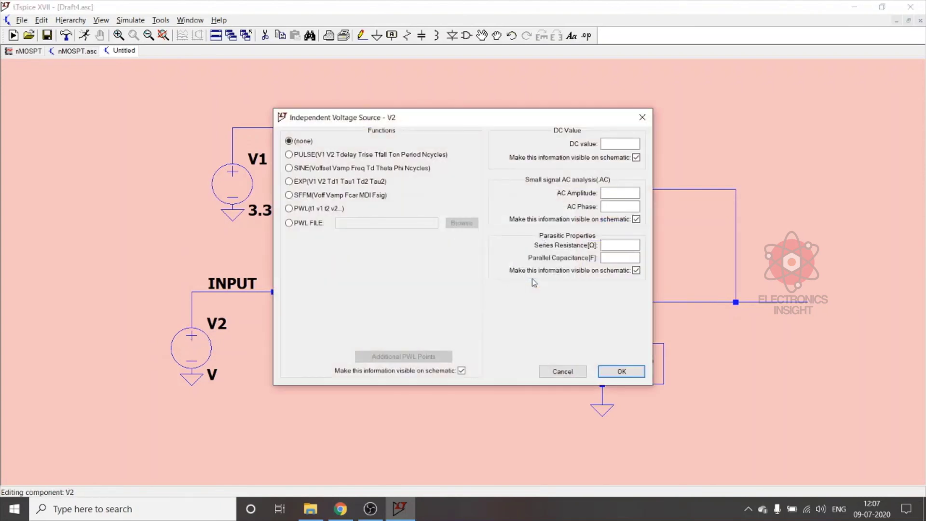
pyautogui.click(335, 157)
pyautogui.click(435, 248)
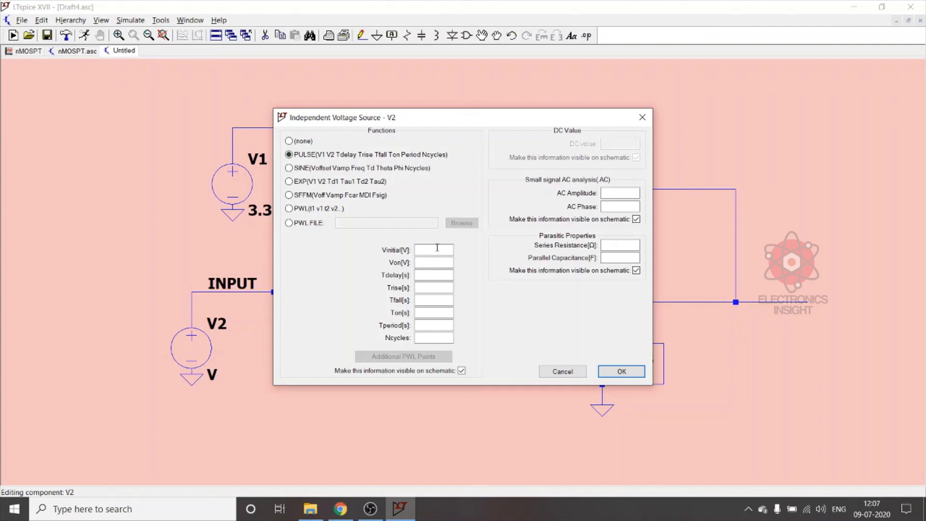
pyautogui.press('Tab')
pyautogui.press('Tab')
pyautogui.press('Tab')
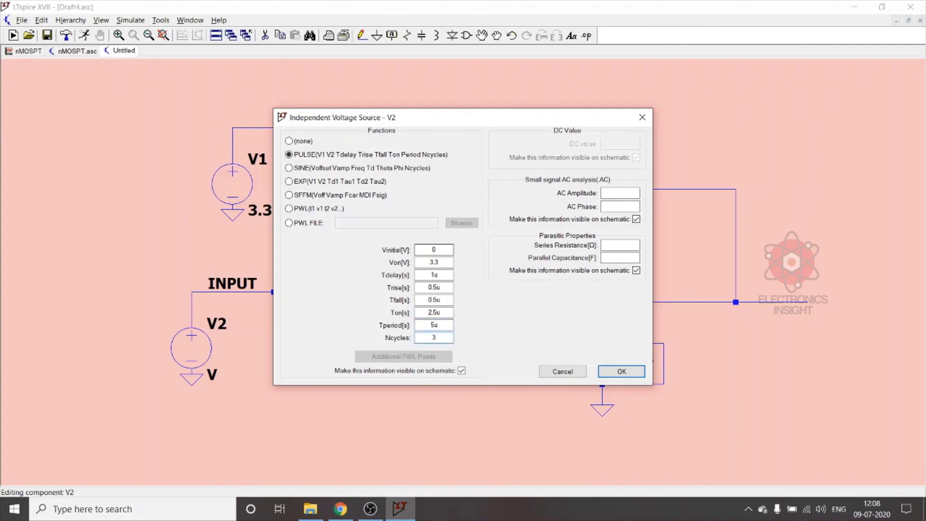
pyautogui.click(612, 375)
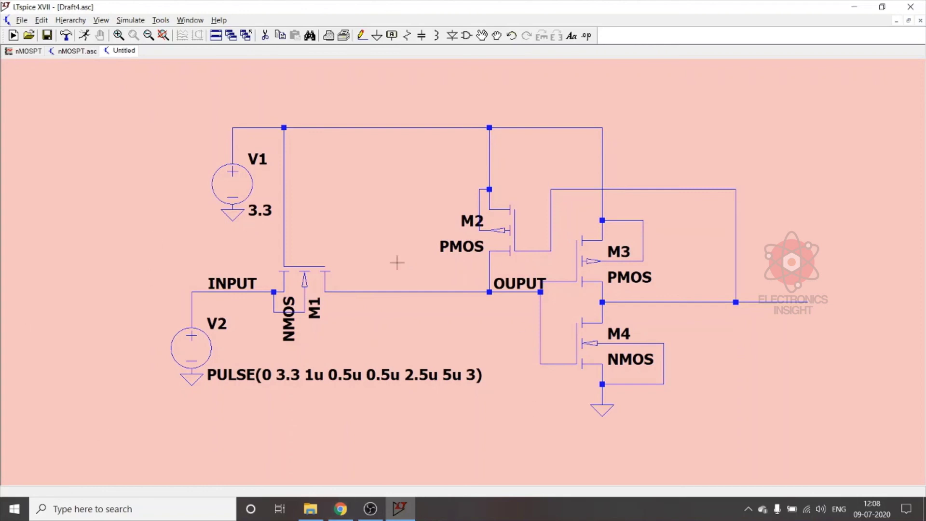
# Run a transient simulation of the circuit with a stop time of 14u.
pyautogui.click(85, 35)
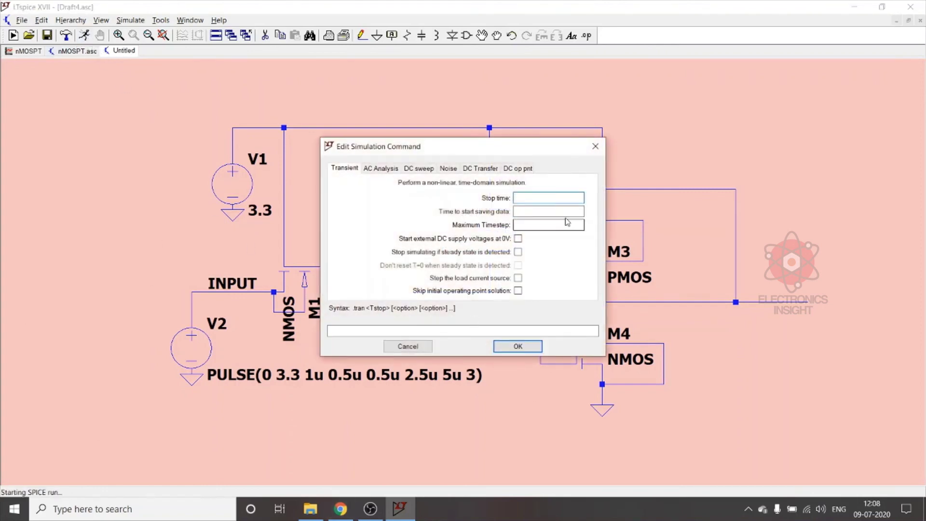
pyautogui.write('14')
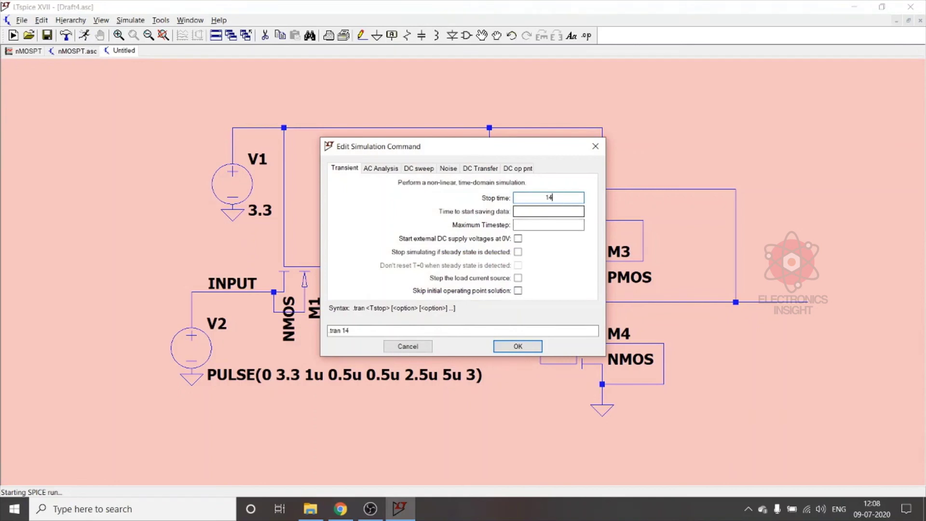
pyautogui.write('u')
pyautogui.click(518, 346)
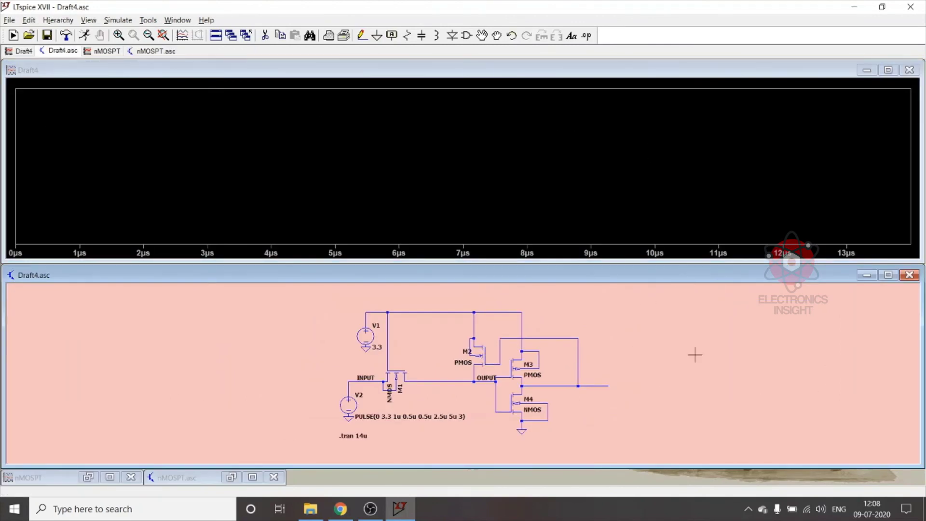
# Add a second plot pane to the waveform window and plot V(input) in the upper pane.
pyautogui.rightClick(545, 188)
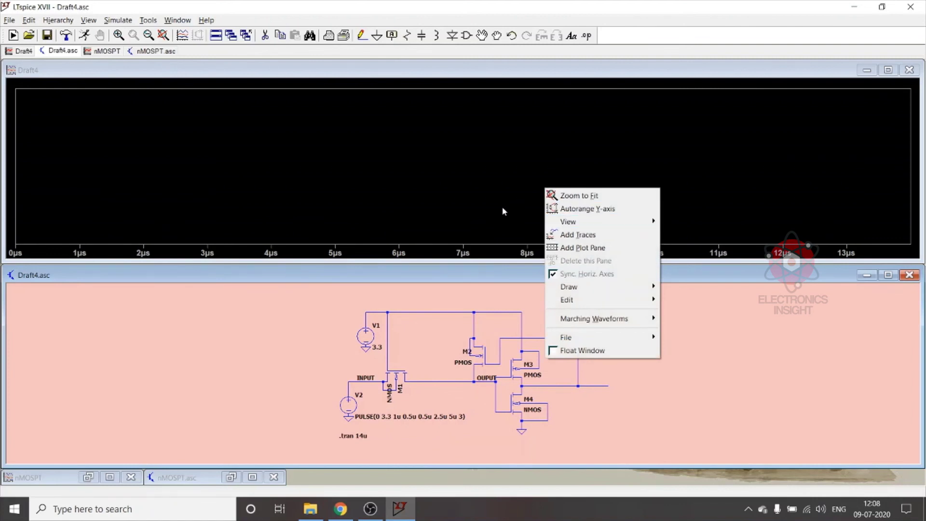
pyautogui.click(584, 252)
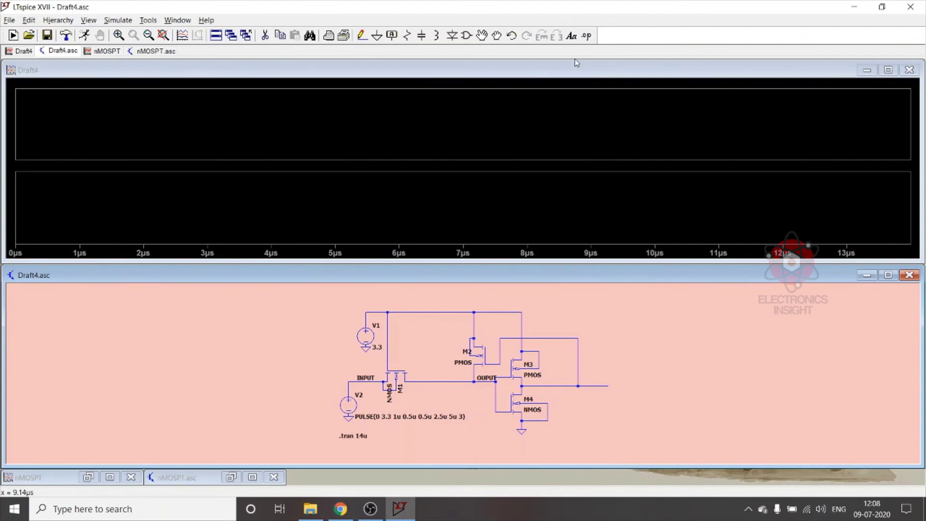
pyautogui.rightClick(276, 125)
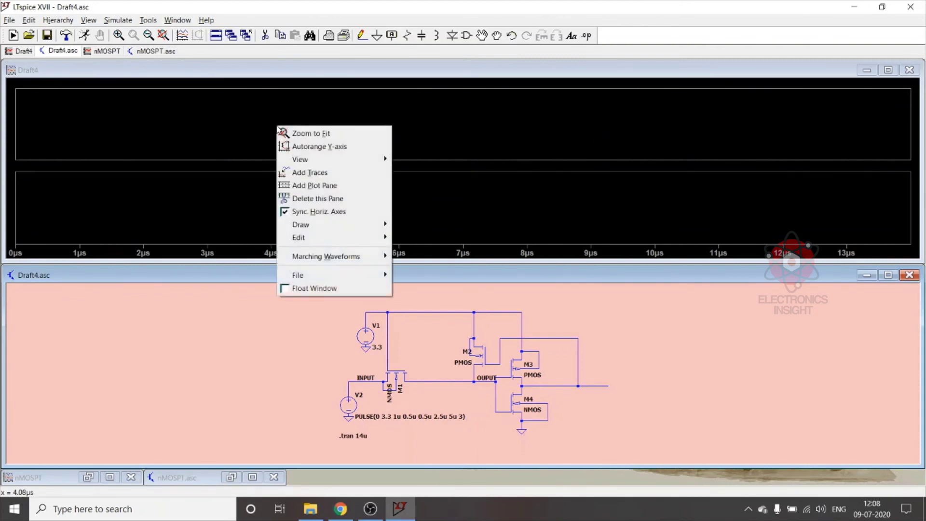
pyautogui.click(310, 173)
pyautogui.click(336, 195)
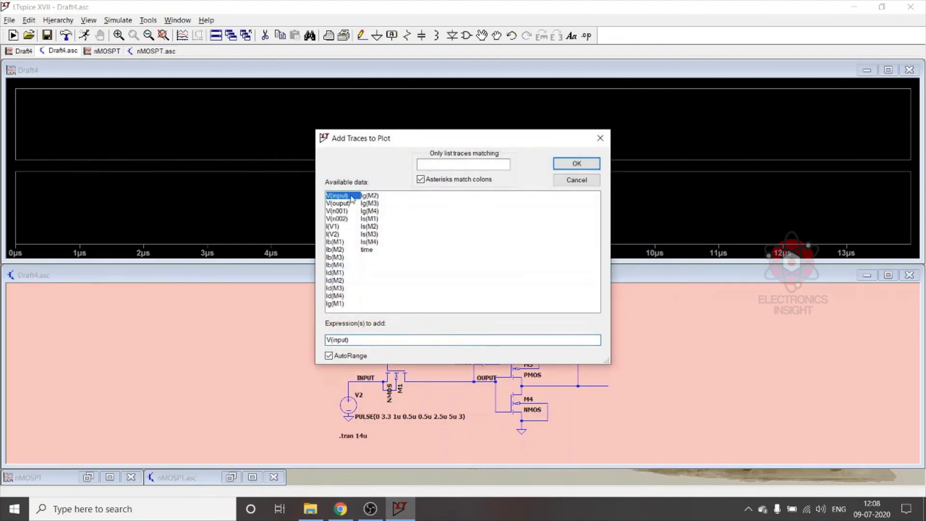
pyautogui.click(576, 163)
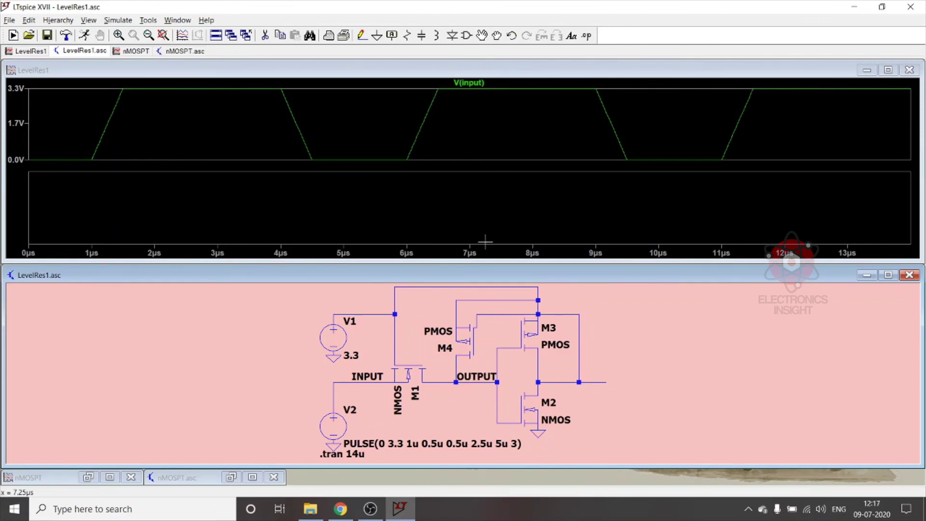
# Plot the V(output) trace in the empty lower pane.
pyautogui.rightClick(484, 201)
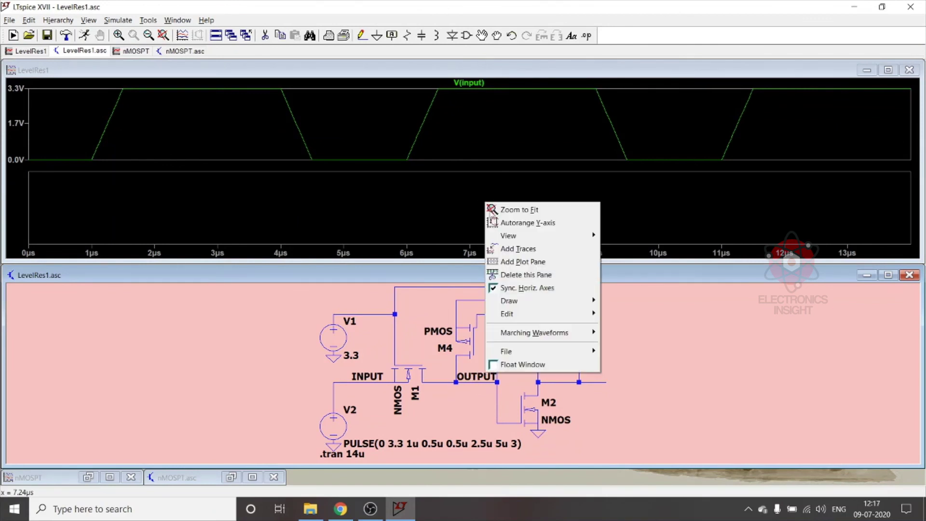
pyautogui.click(516, 249)
pyautogui.click(350, 203)
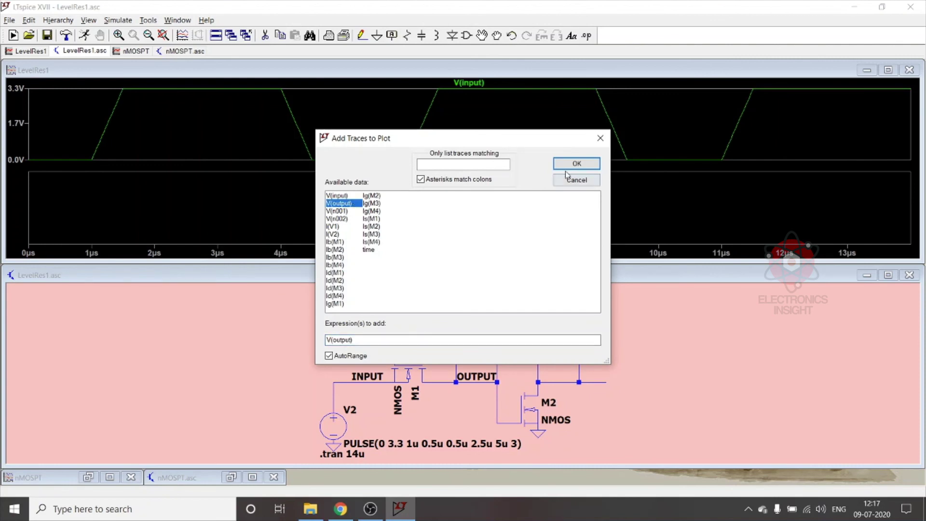
pyautogui.click(564, 163)
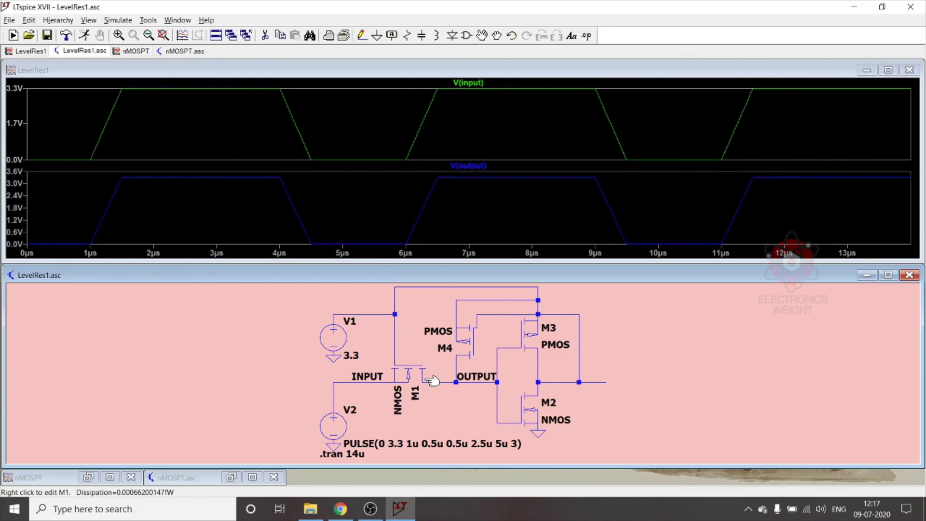
# Compare the nMOSPT input and output waveforms with those of LevelRes1, and review both circuits' schematics.
pyautogui.click(108, 477)
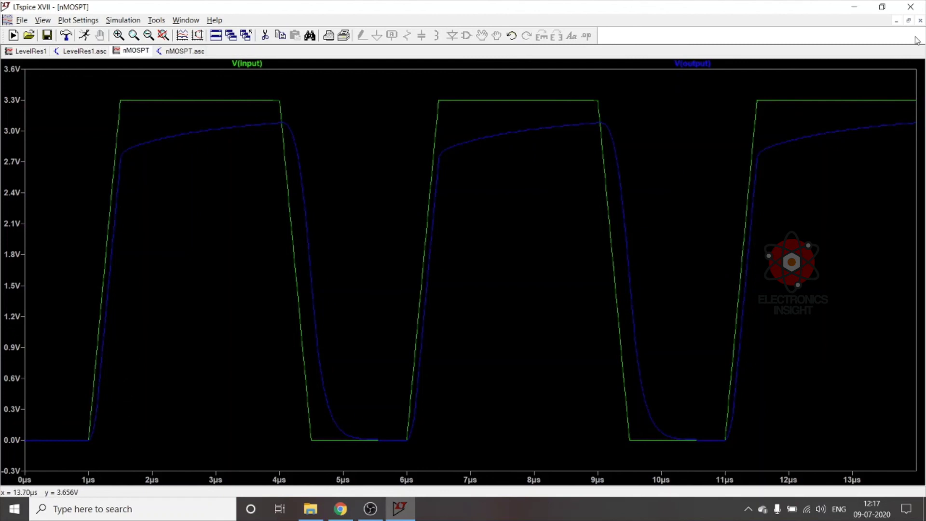
pyautogui.click(173, 52)
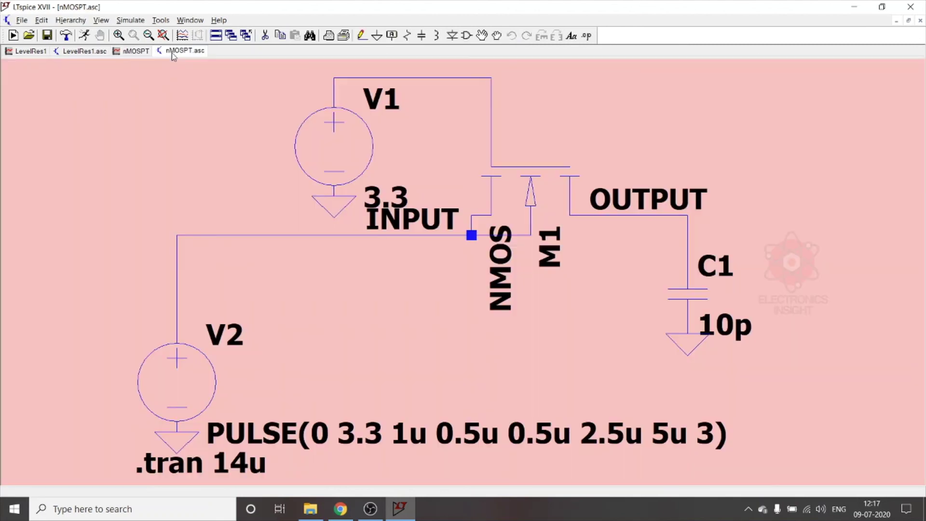
pyautogui.click(144, 52)
pyautogui.click(22, 52)
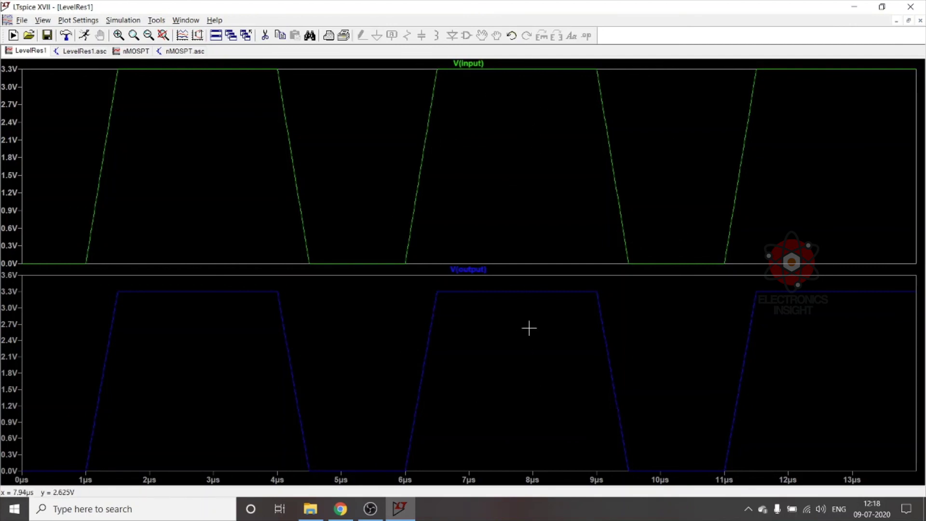
pyautogui.click(132, 51)
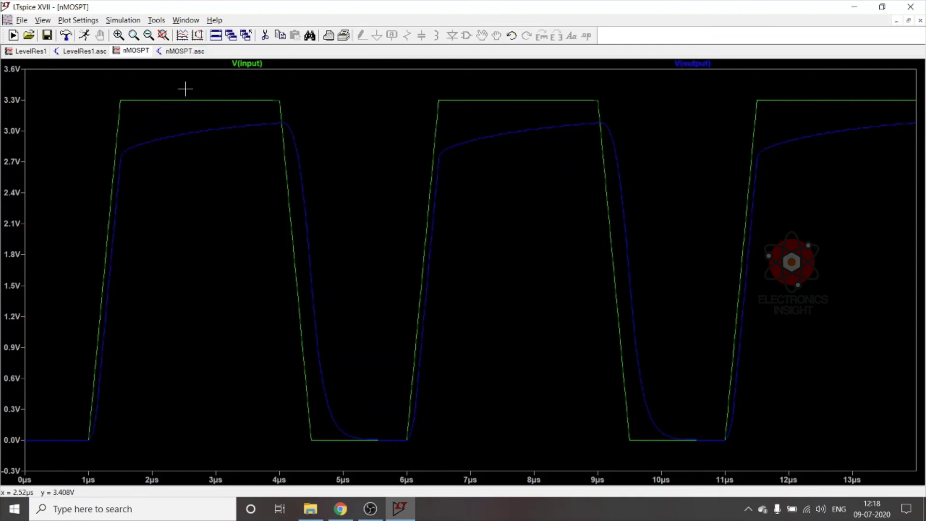
pyautogui.click(30, 52)
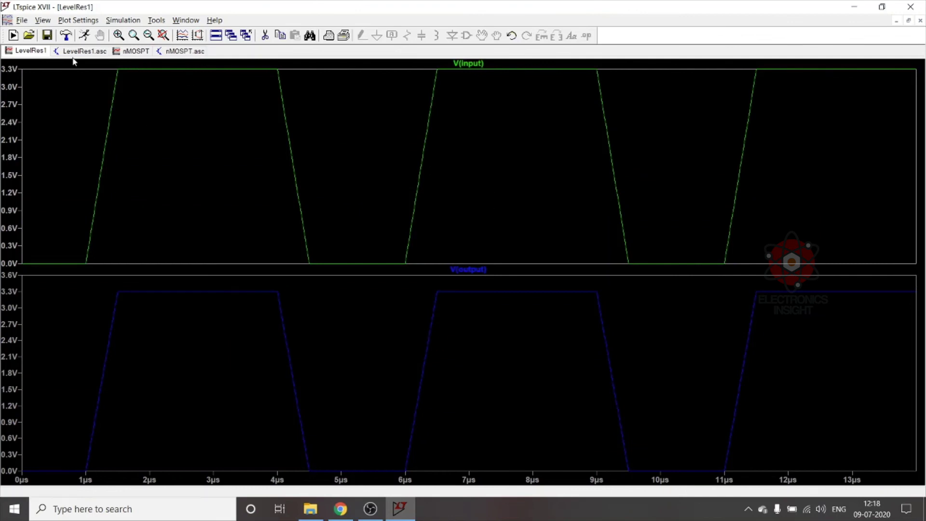
pyautogui.click(82, 51)
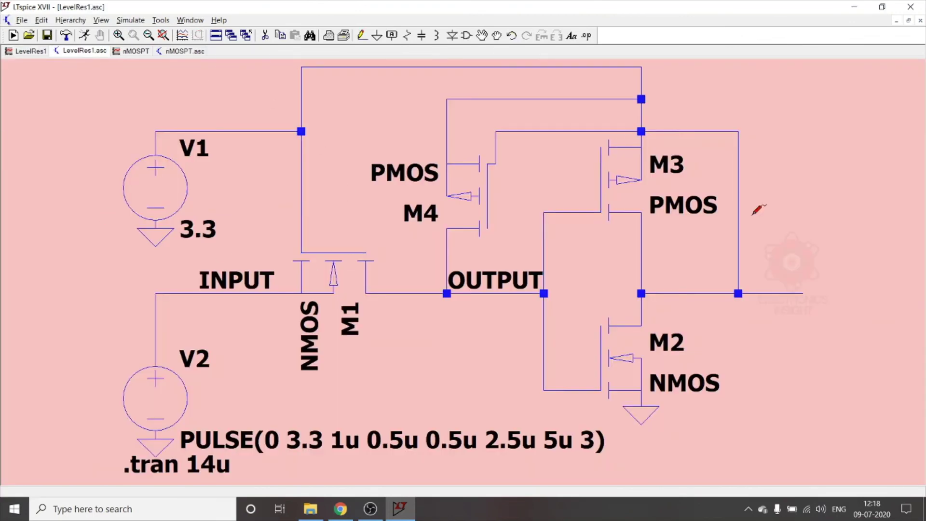